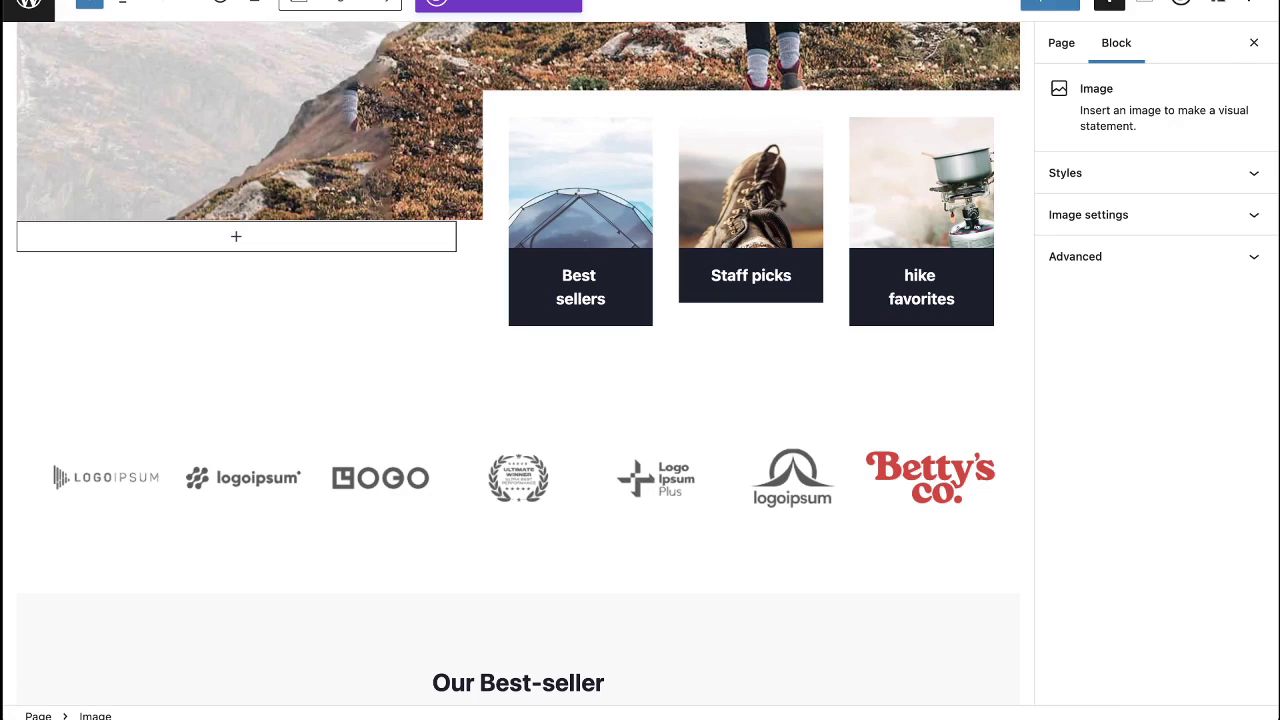
- Select the product category row, then scroll down to the portrait photo near the page bottom
click(517, 410)
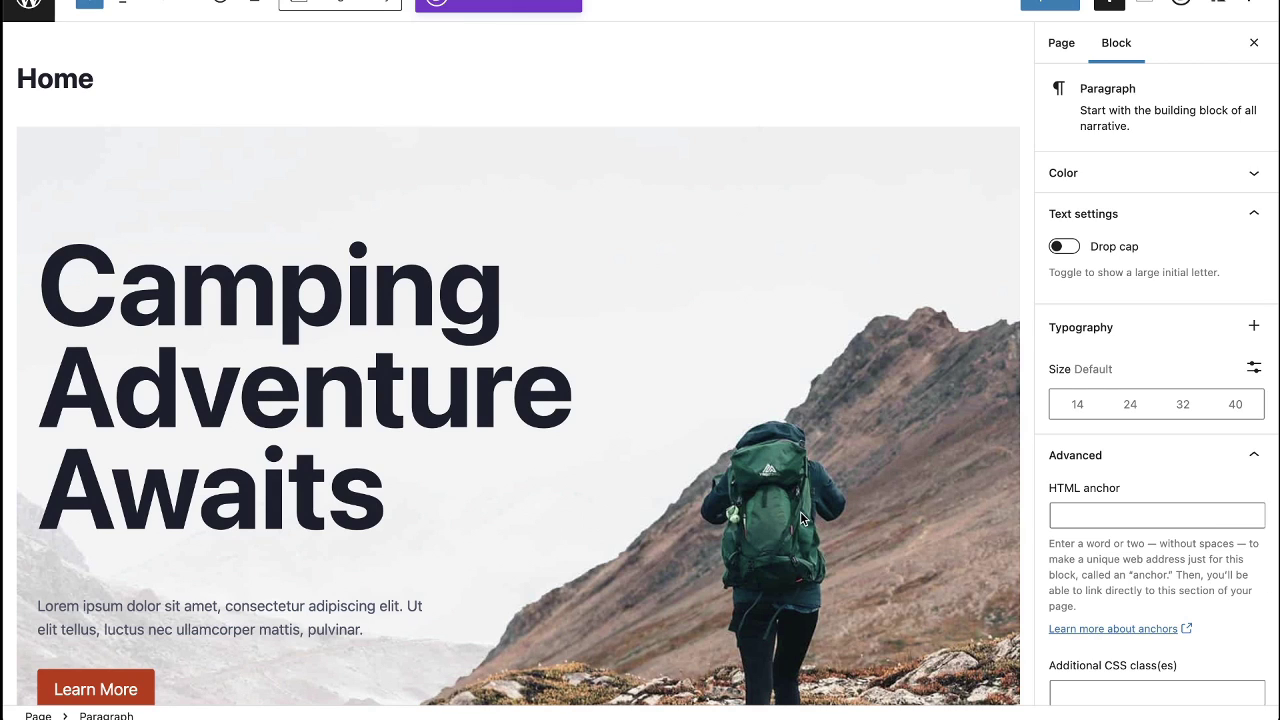
scroll(687, 420, down, 5)
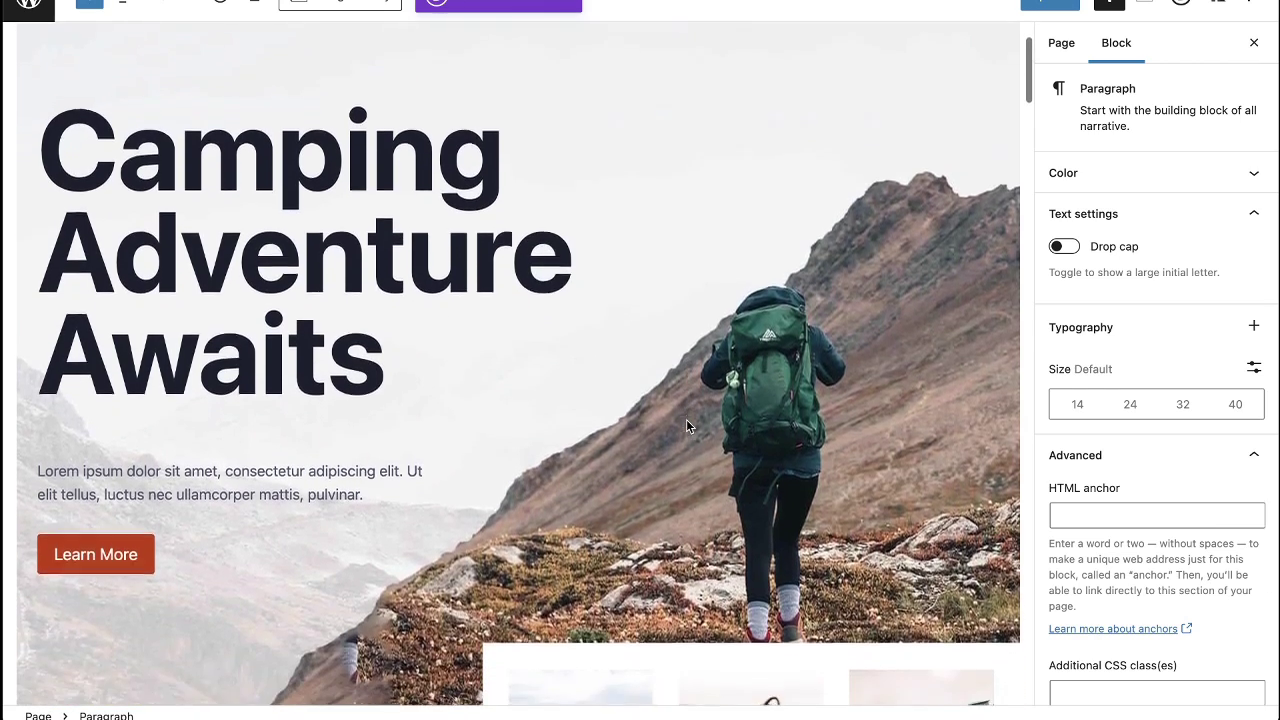
scroll(687, 426, down, 12)
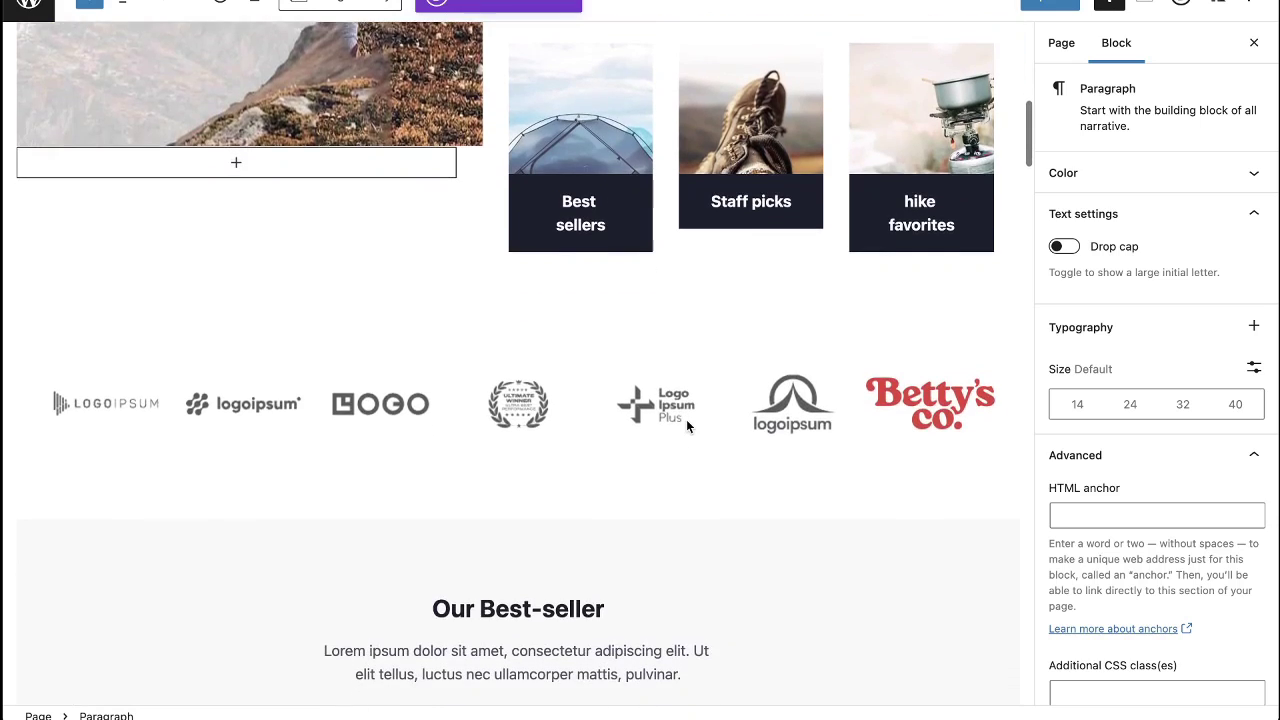
scroll(686, 426, down, 6)
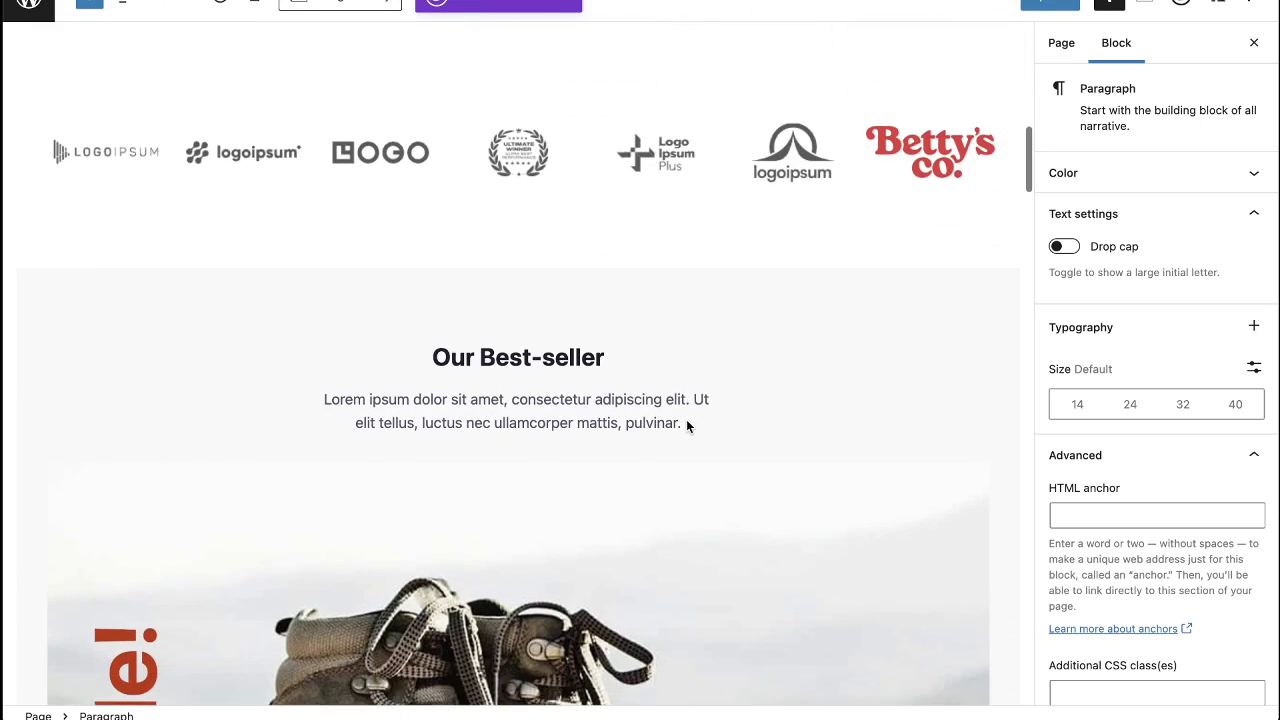
scroll(686, 426, down, 10)
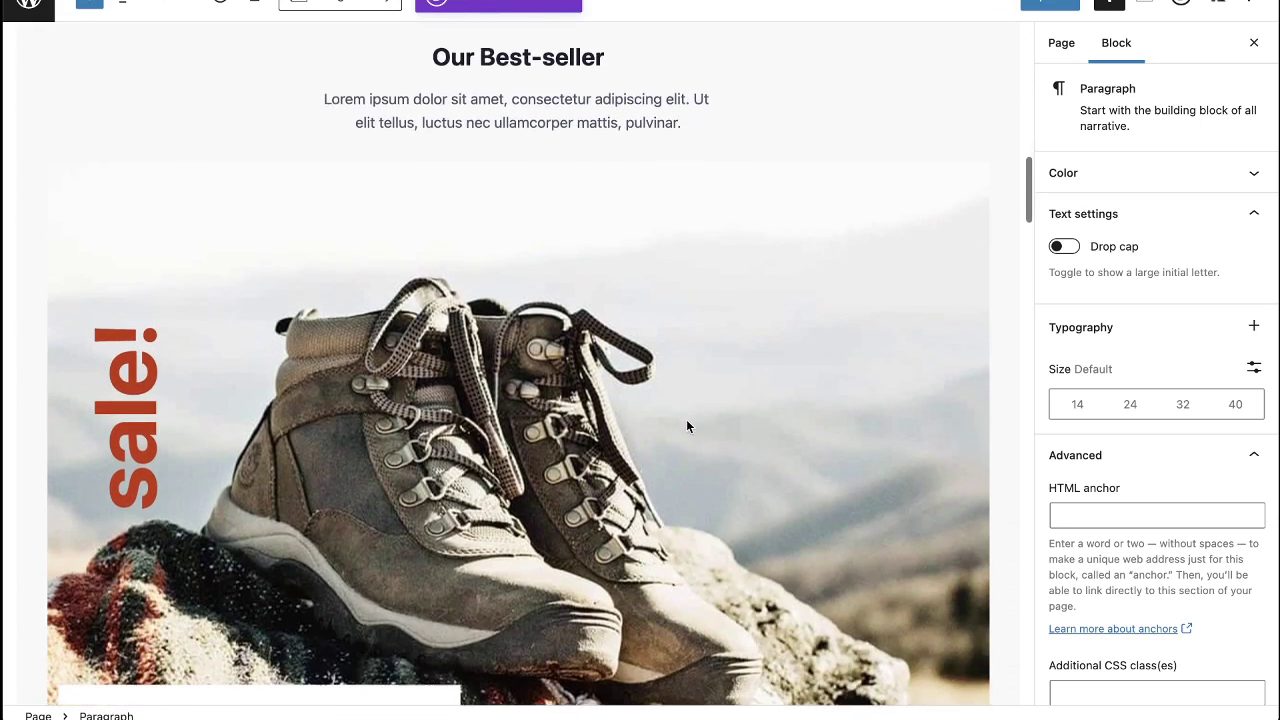
scroll(686, 419, down, 5)
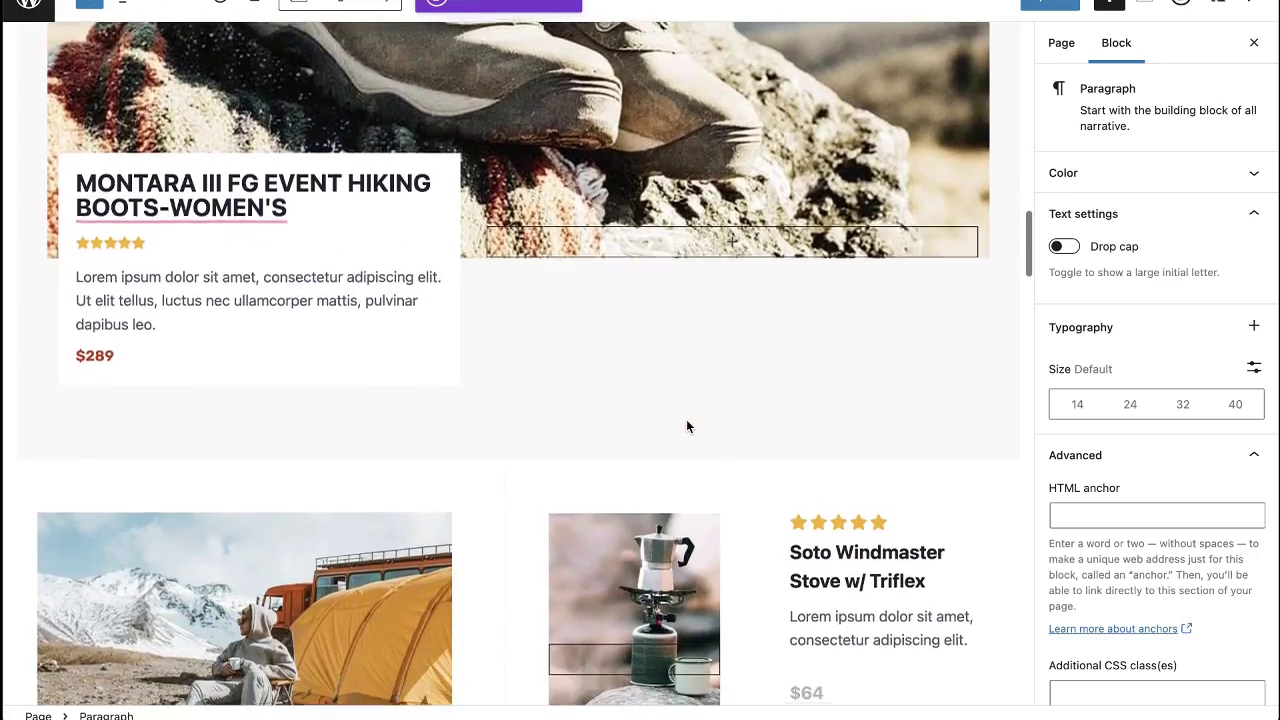
scroll(514, 457, down, 20)
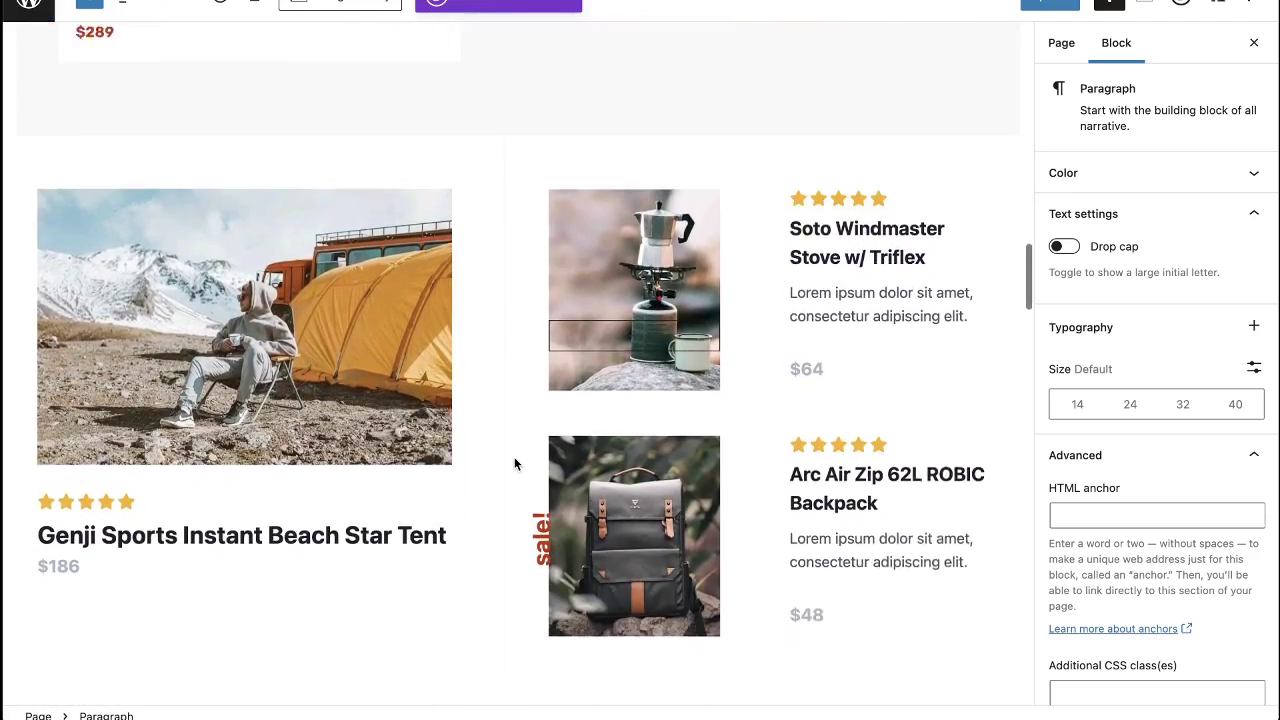
scroll(514, 461, down, 20)
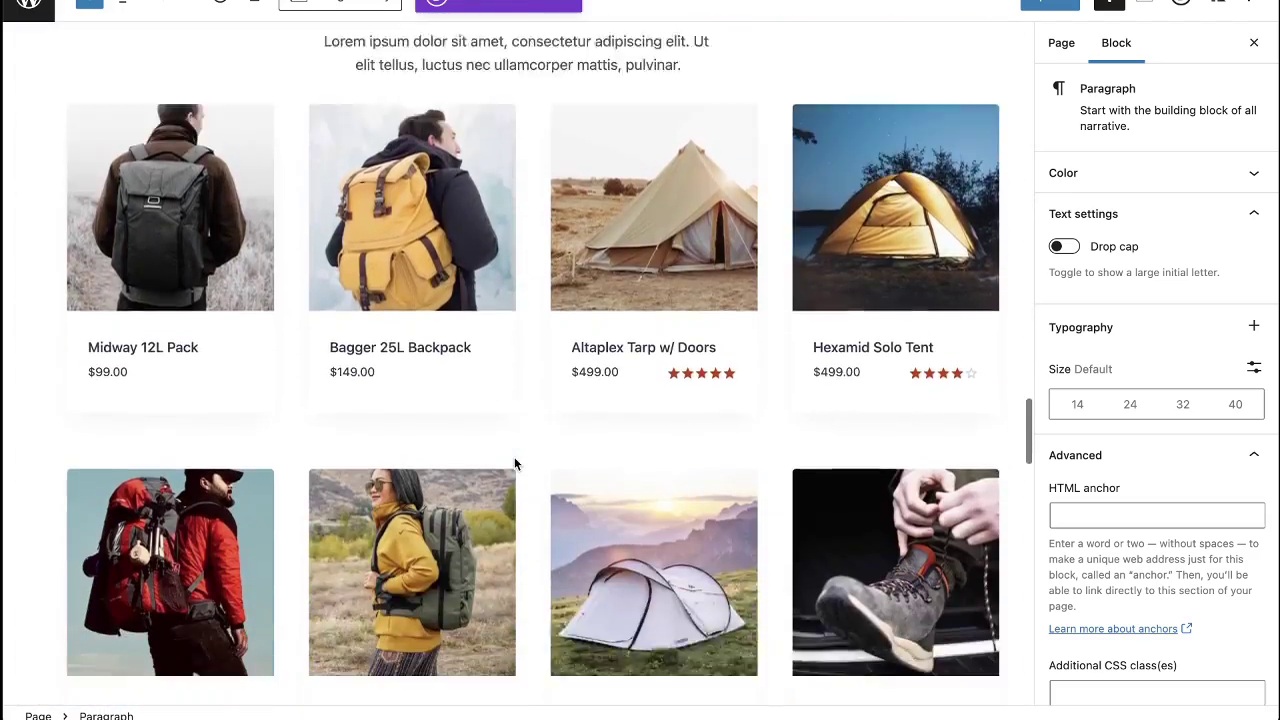
scroll(514, 461, down, 20)
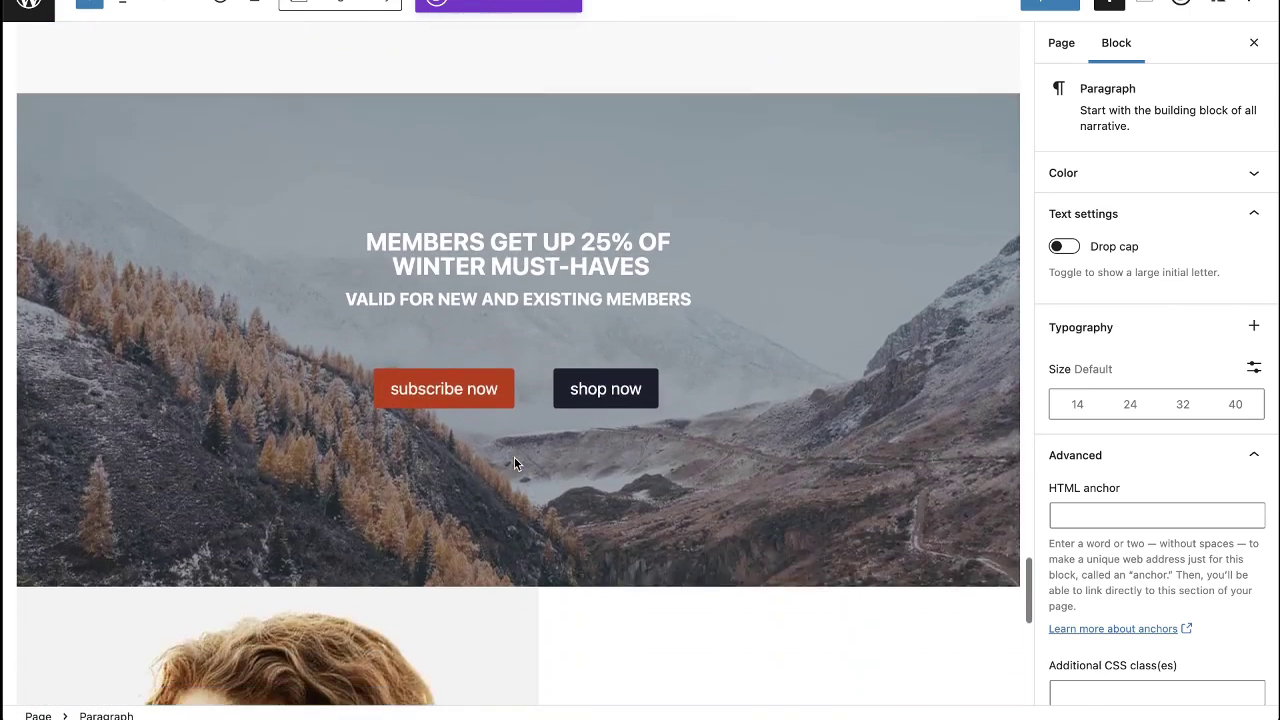
scroll(514, 463, down, 1)
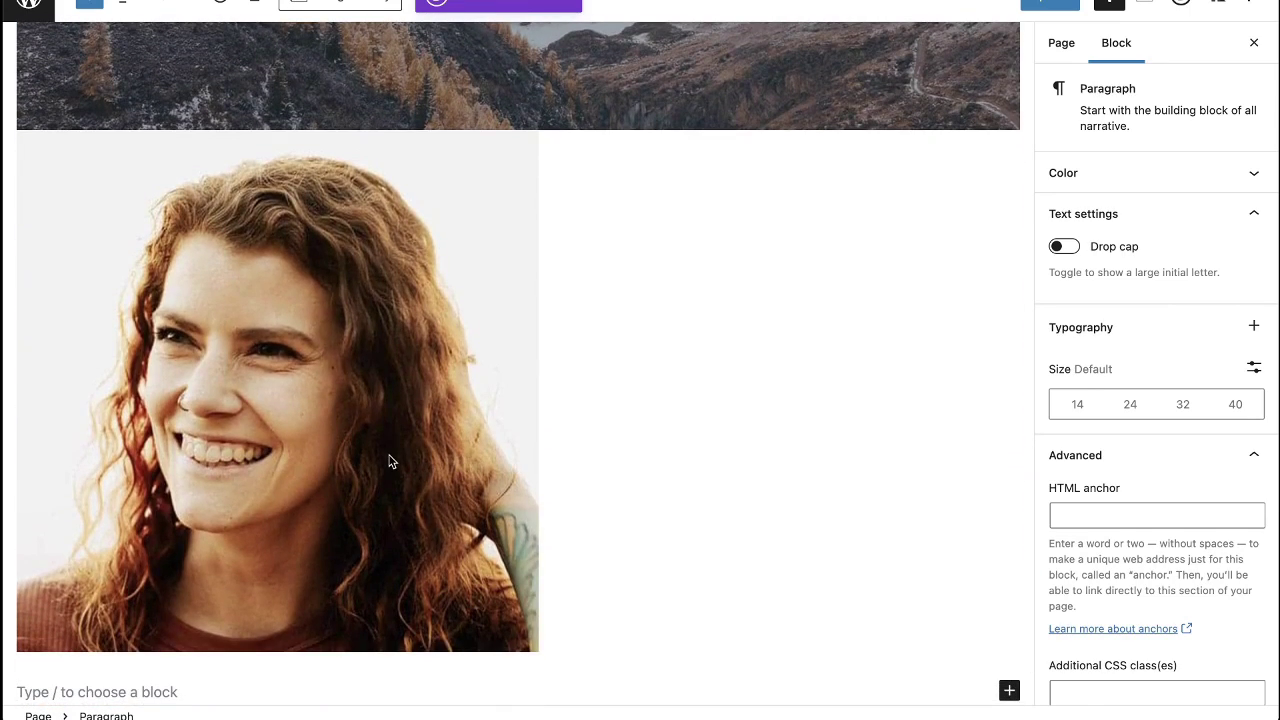
- Apply the Grayscale duotone filter to the curly-haired woman's portrait Image block
click(327, 474)
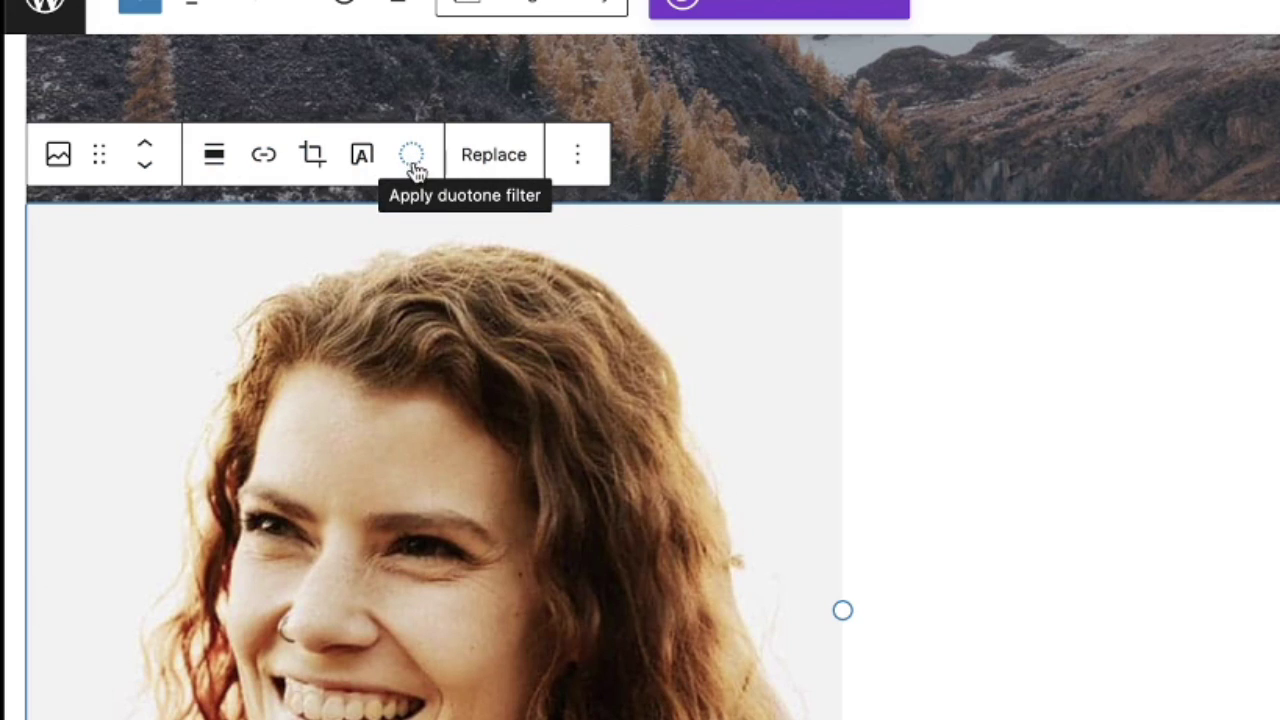
click(412, 165)
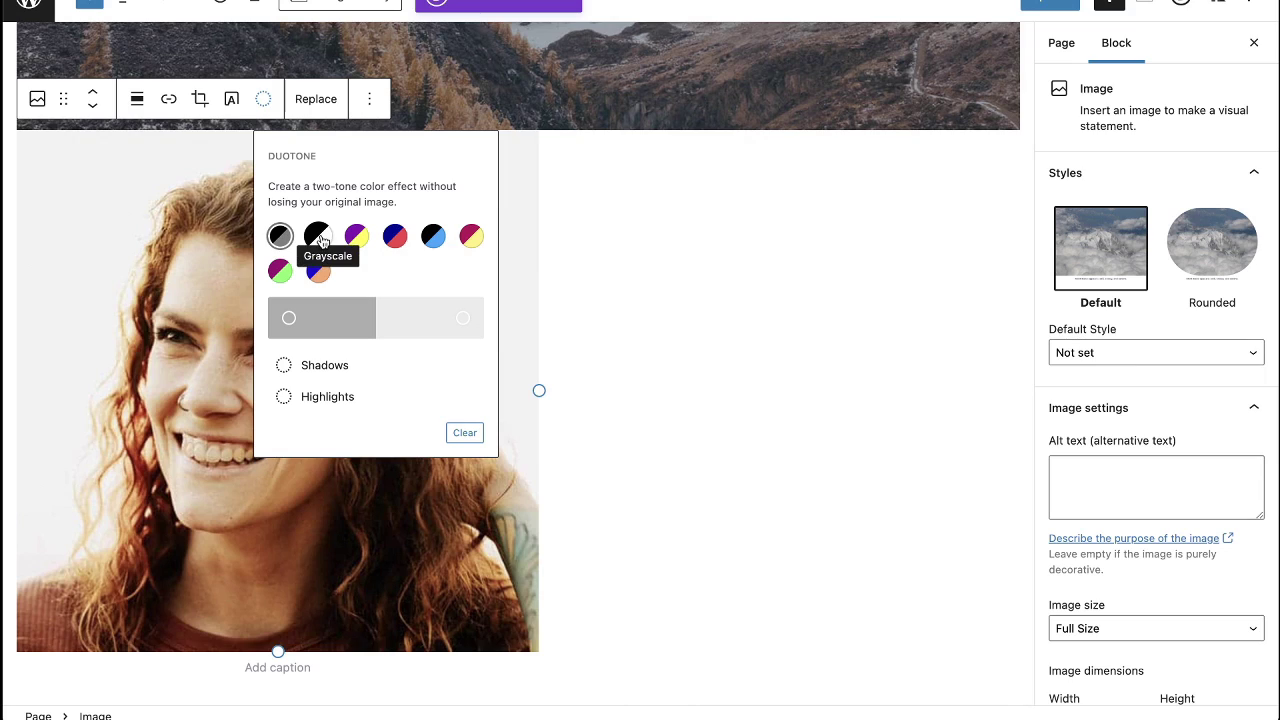
click(320, 237)
scroll(320, 241, down, 4)
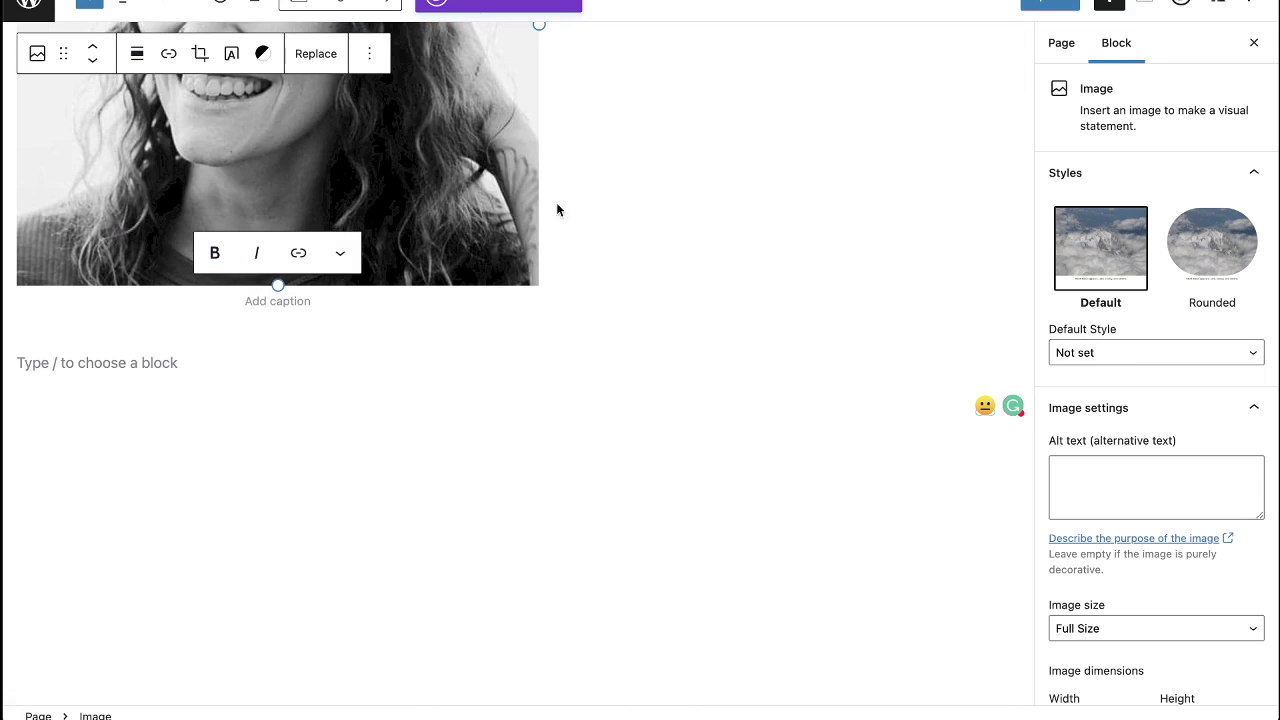
scroll(599, 170, up, 3)
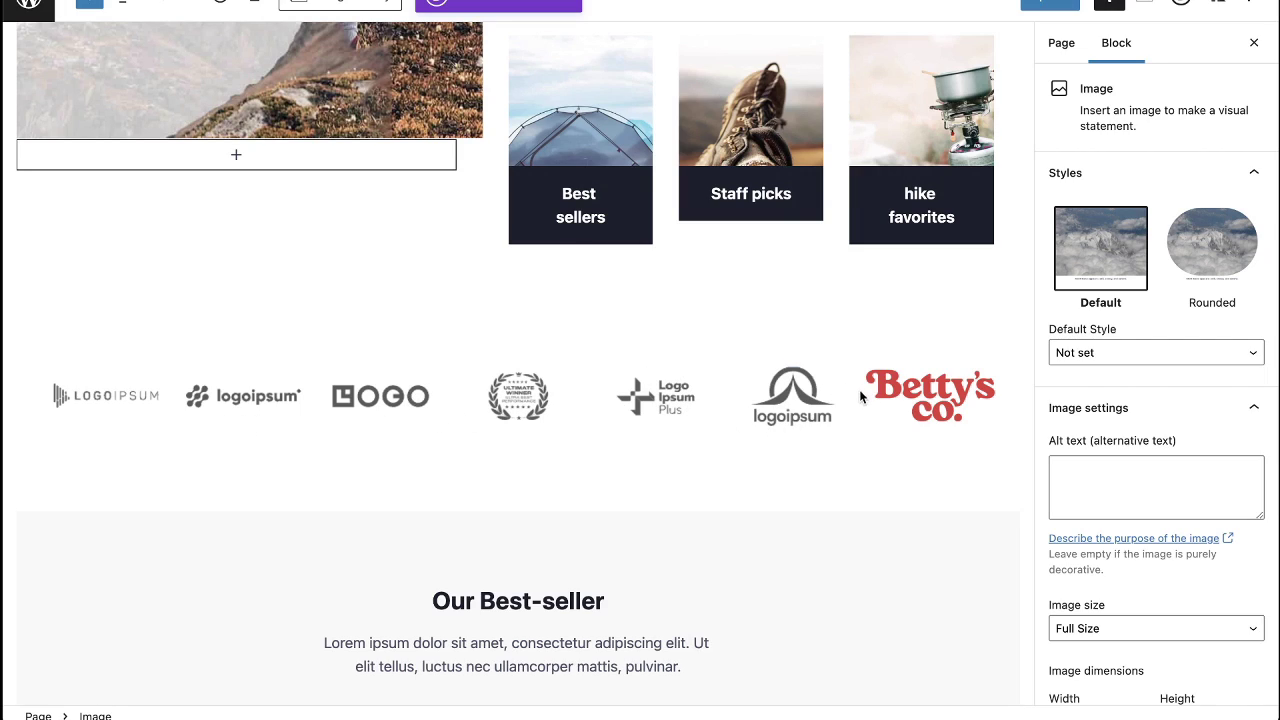
click(940, 391)
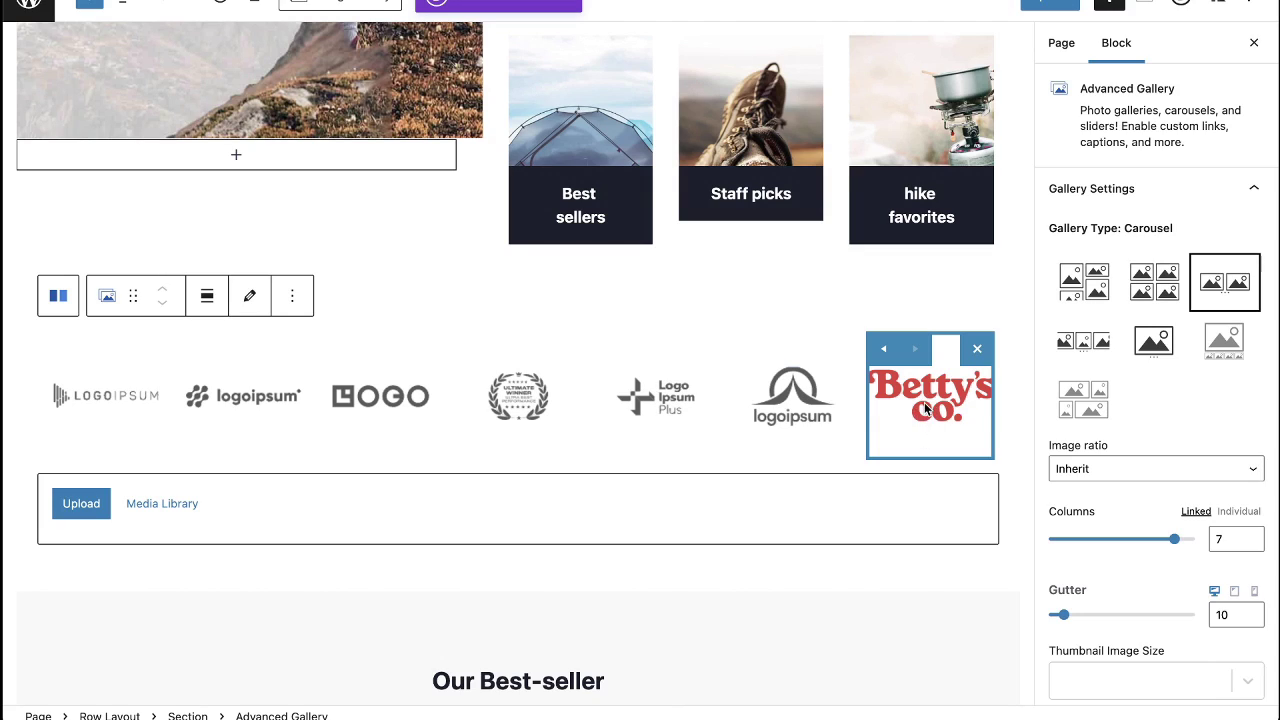
click(787, 412)
click(651, 411)
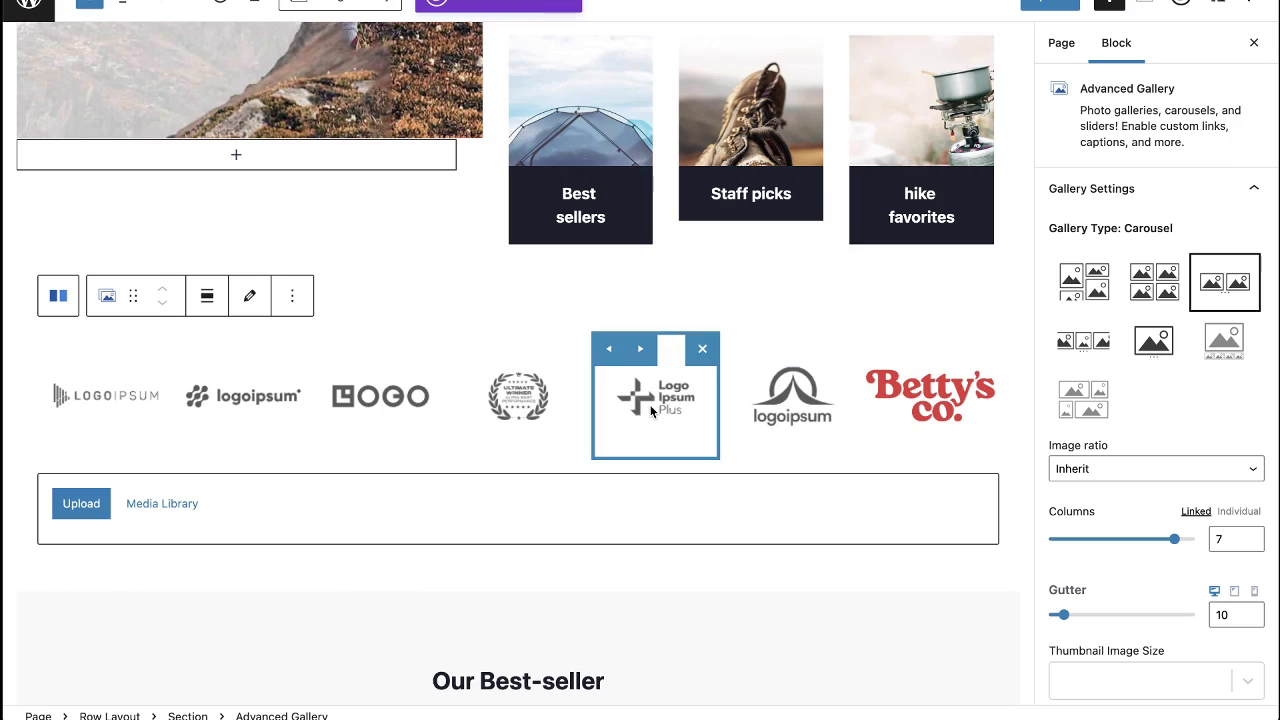
click(893, 397)
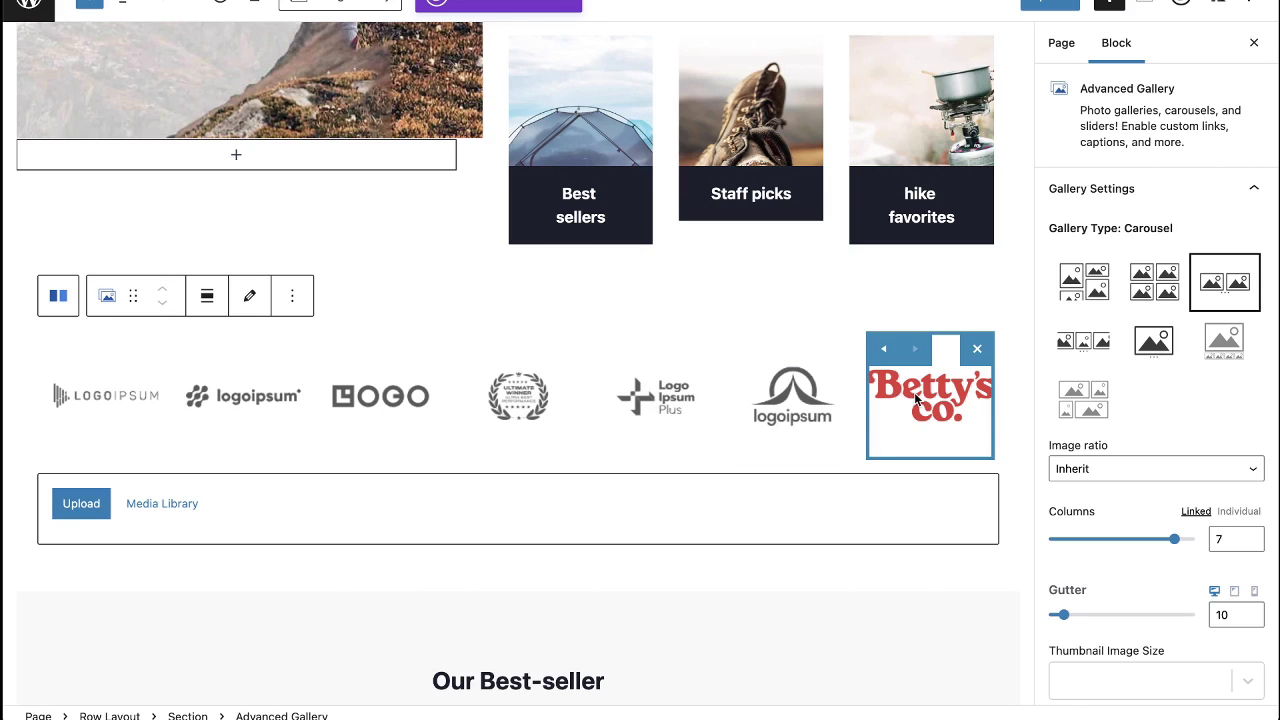
scroll(1146, 498, down, 3)
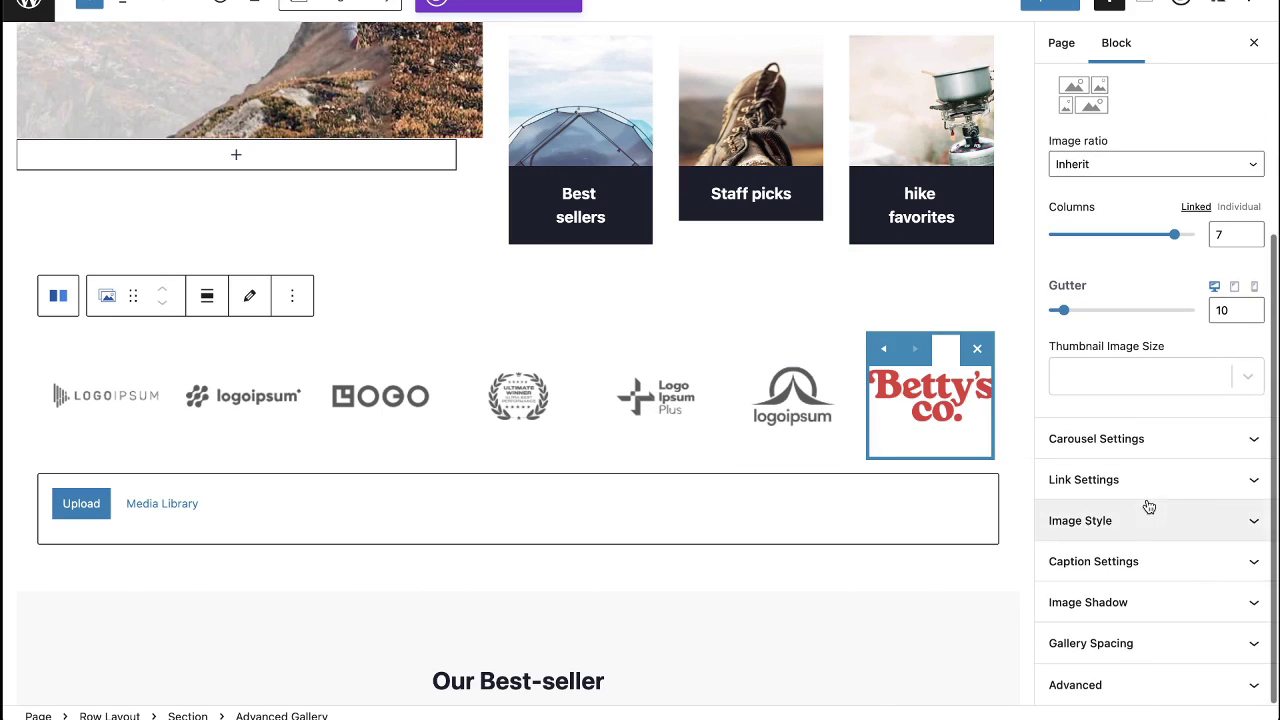
click(1124, 530)
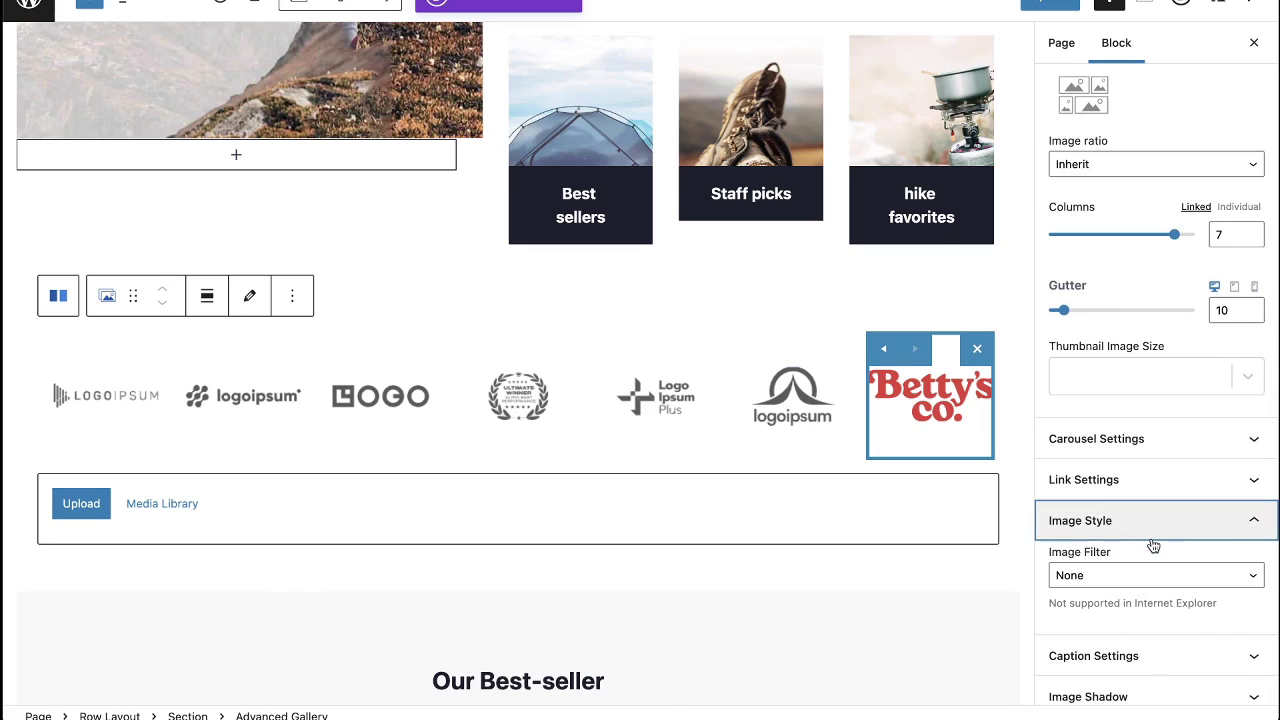
scroll(1140, 545, down, 2)
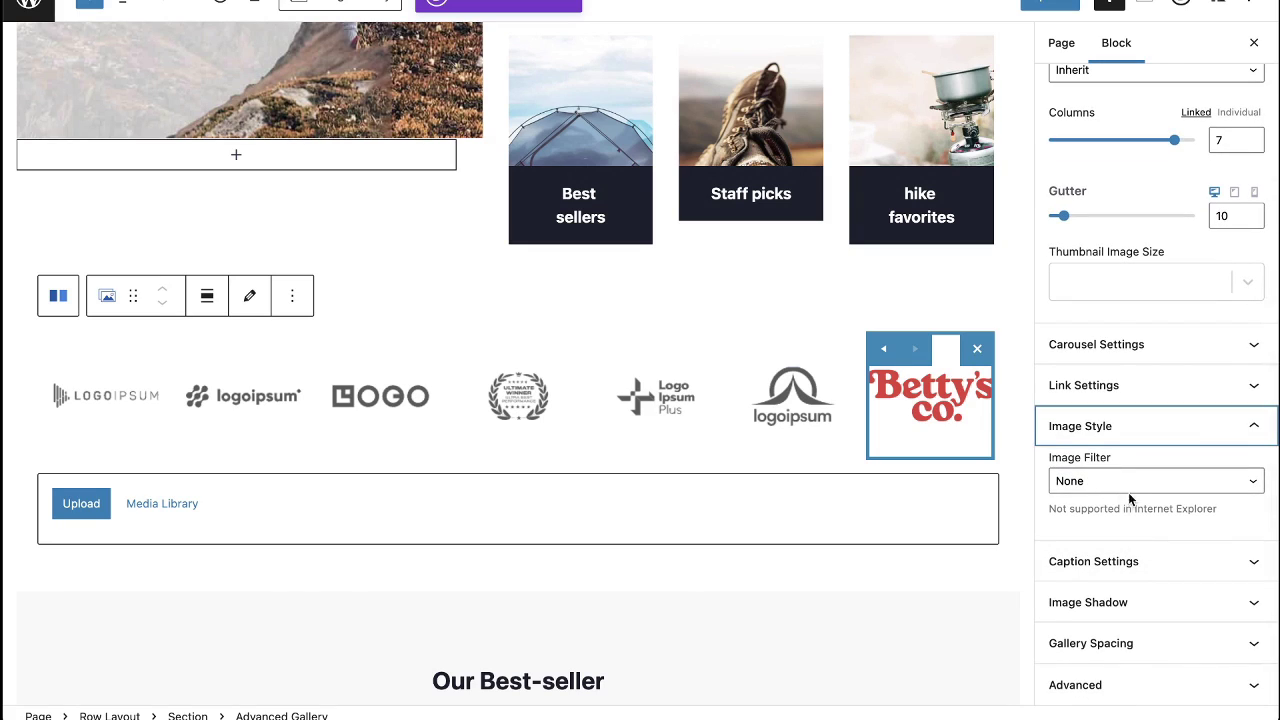
click(1128, 492)
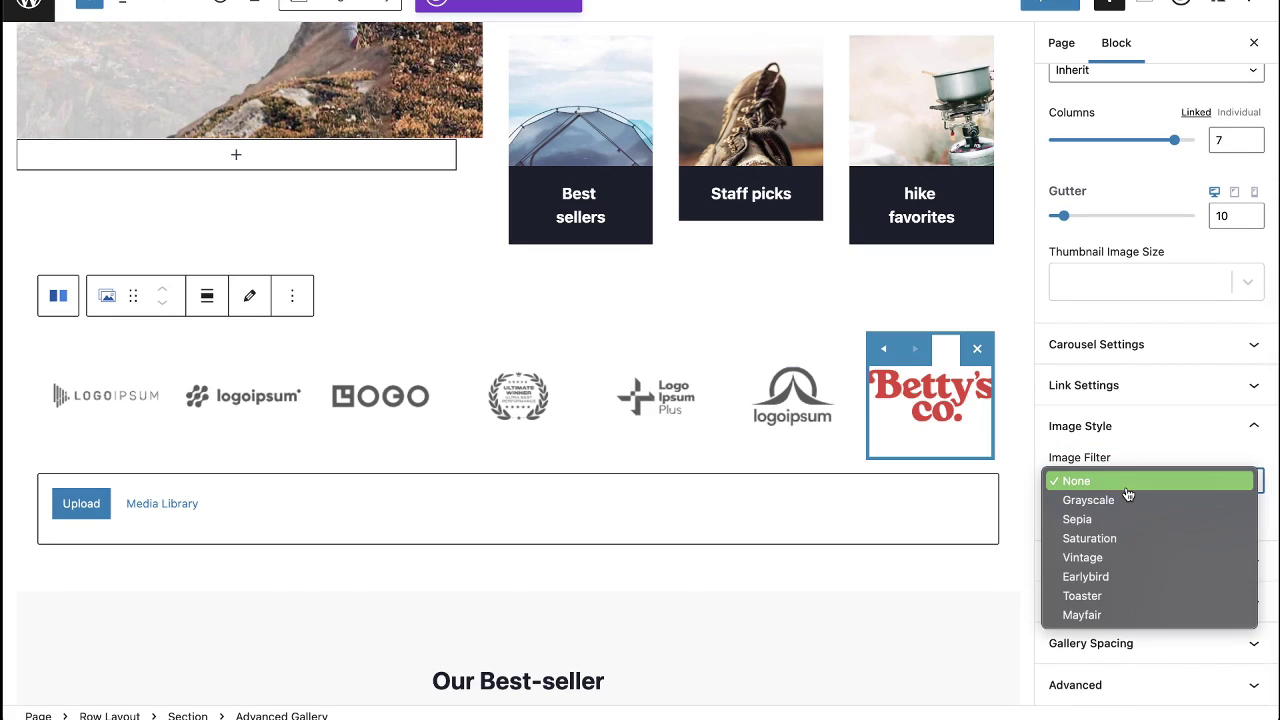
click(1128, 500)
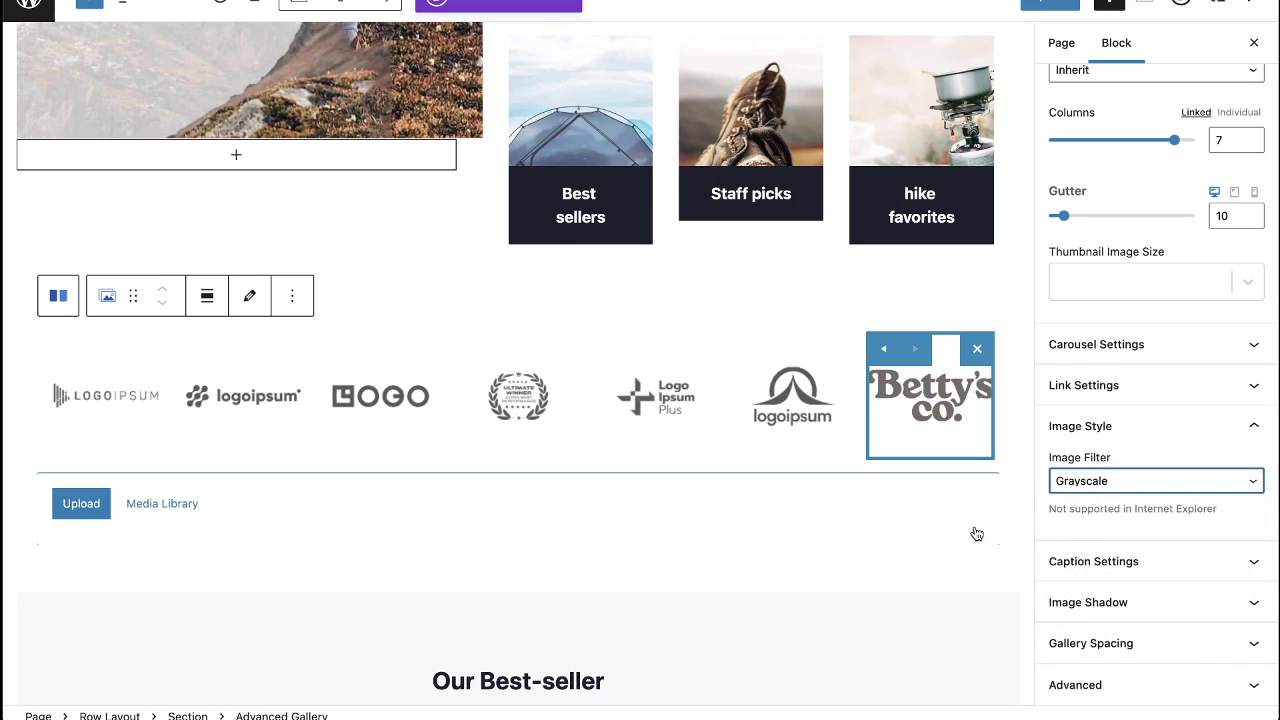
click(964, 556)
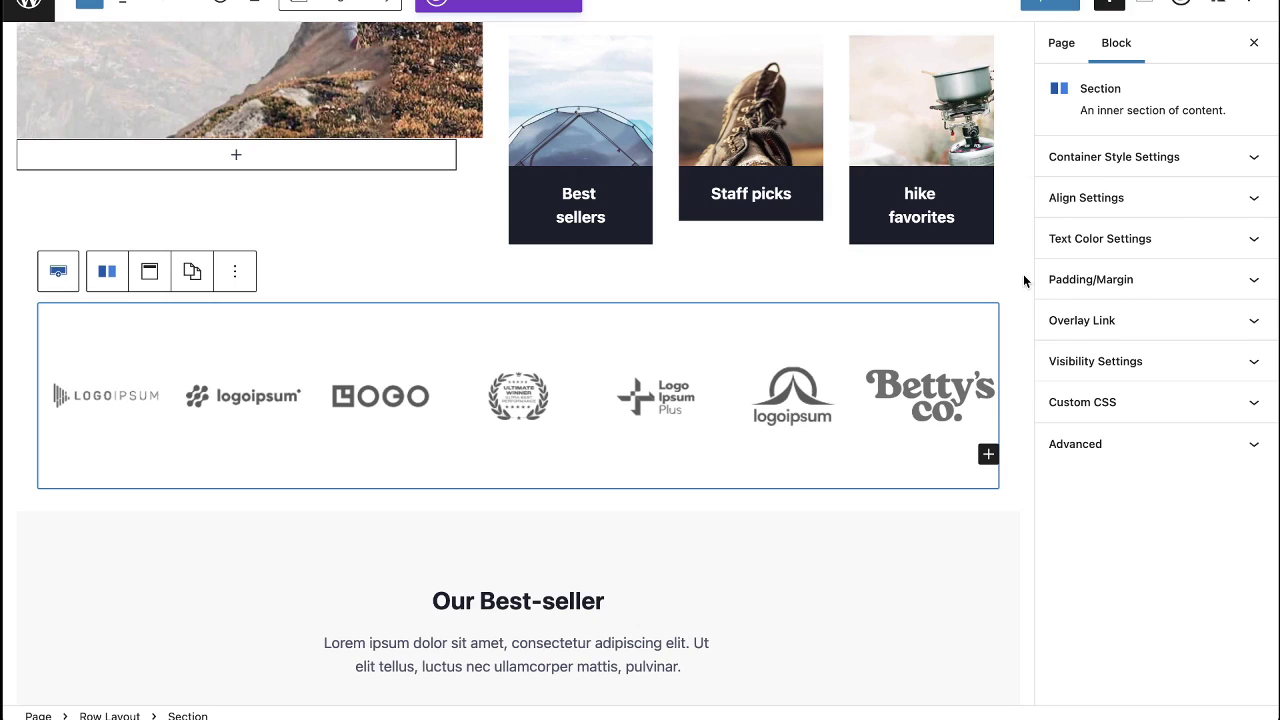
scroll(938, 302, up, 10)
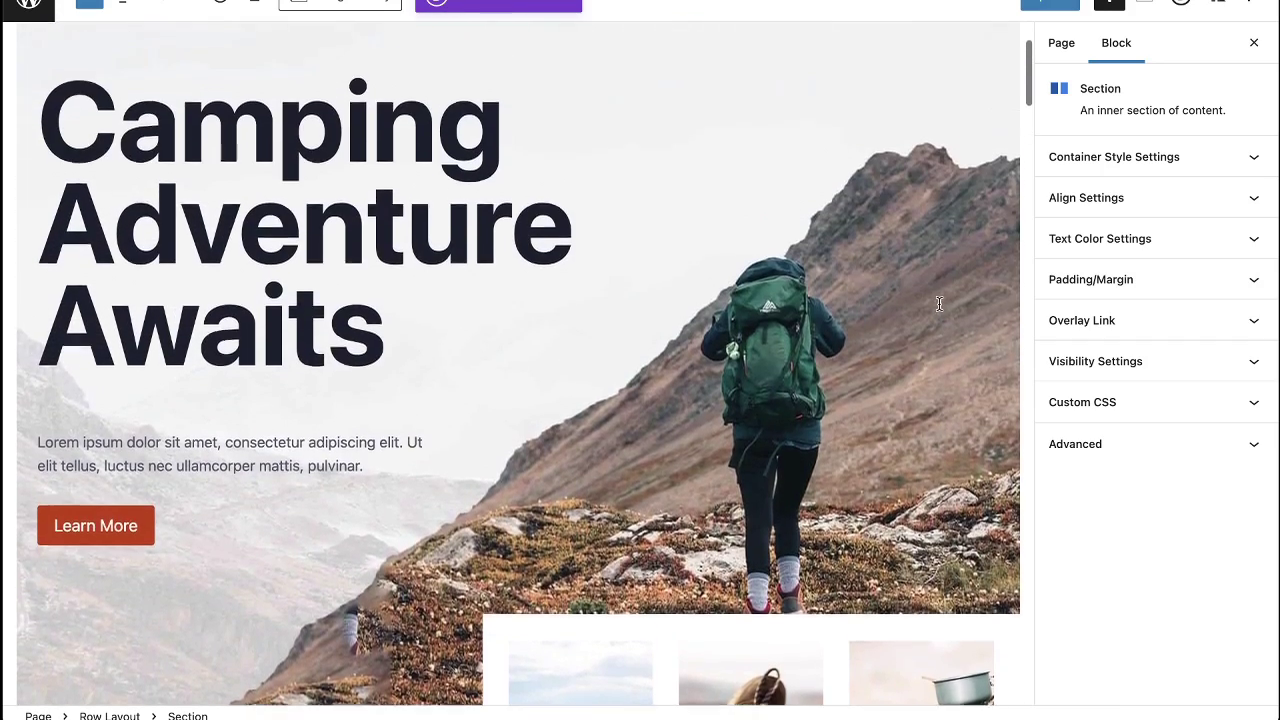
scroll(938, 302, down, 5)
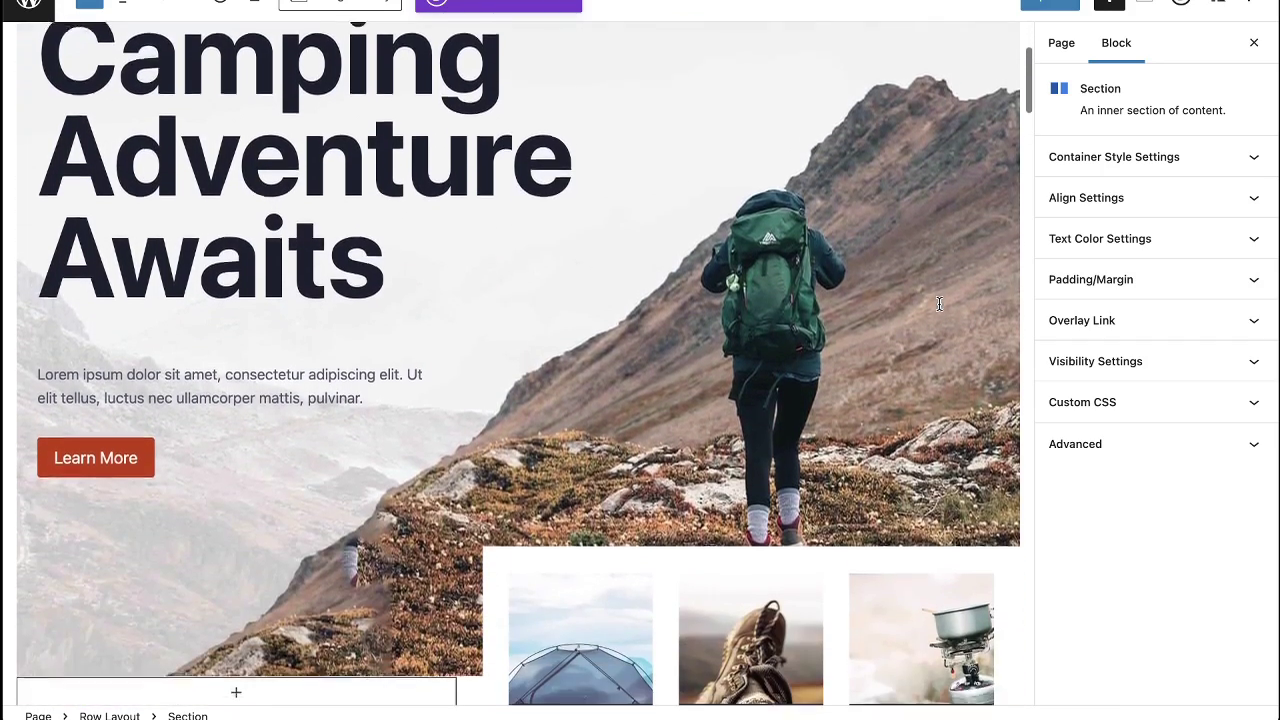
scroll(938, 302, down, 4)
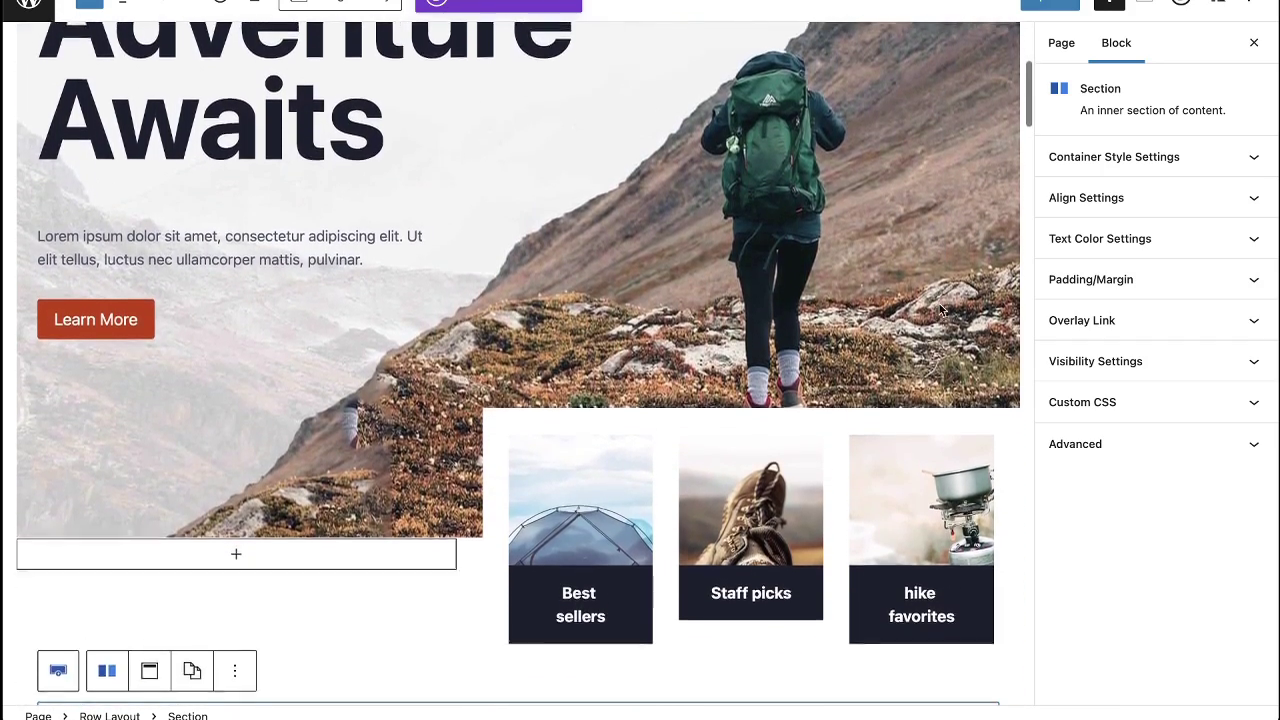
scroll(938, 310, down, 12)
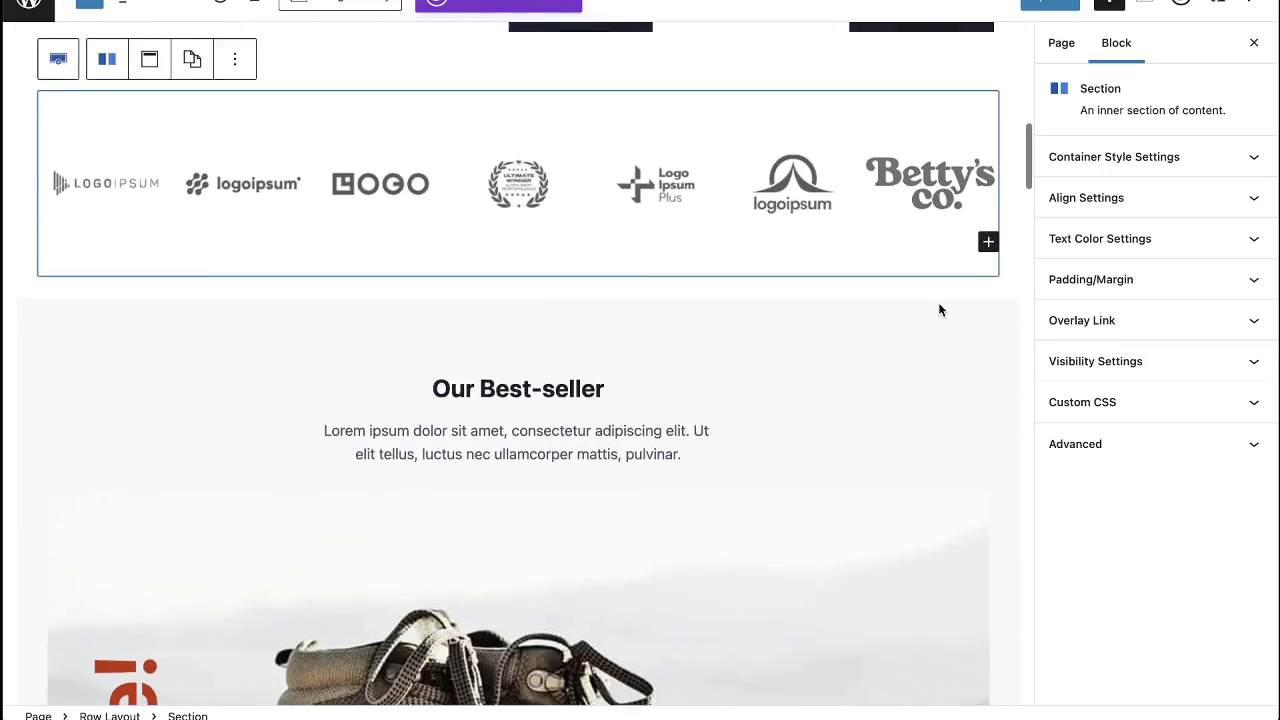
scroll(938, 310, down, 9)
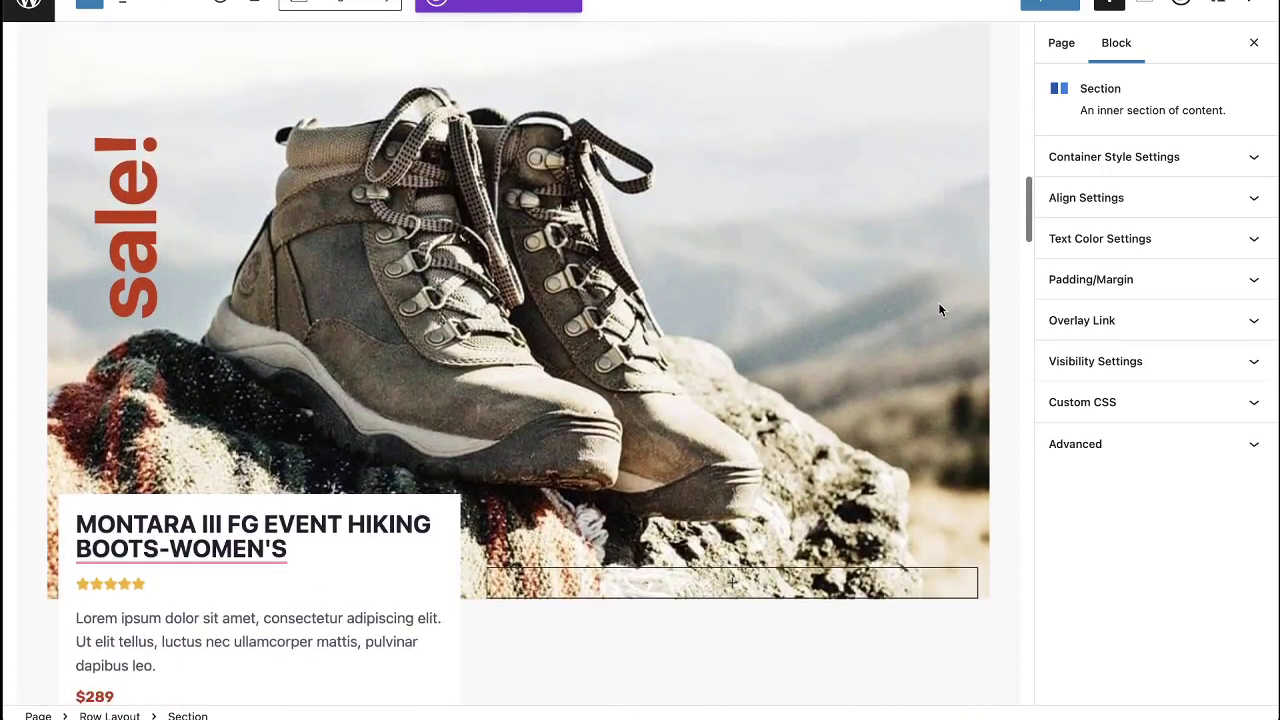
scroll(938, 306, down, 10)
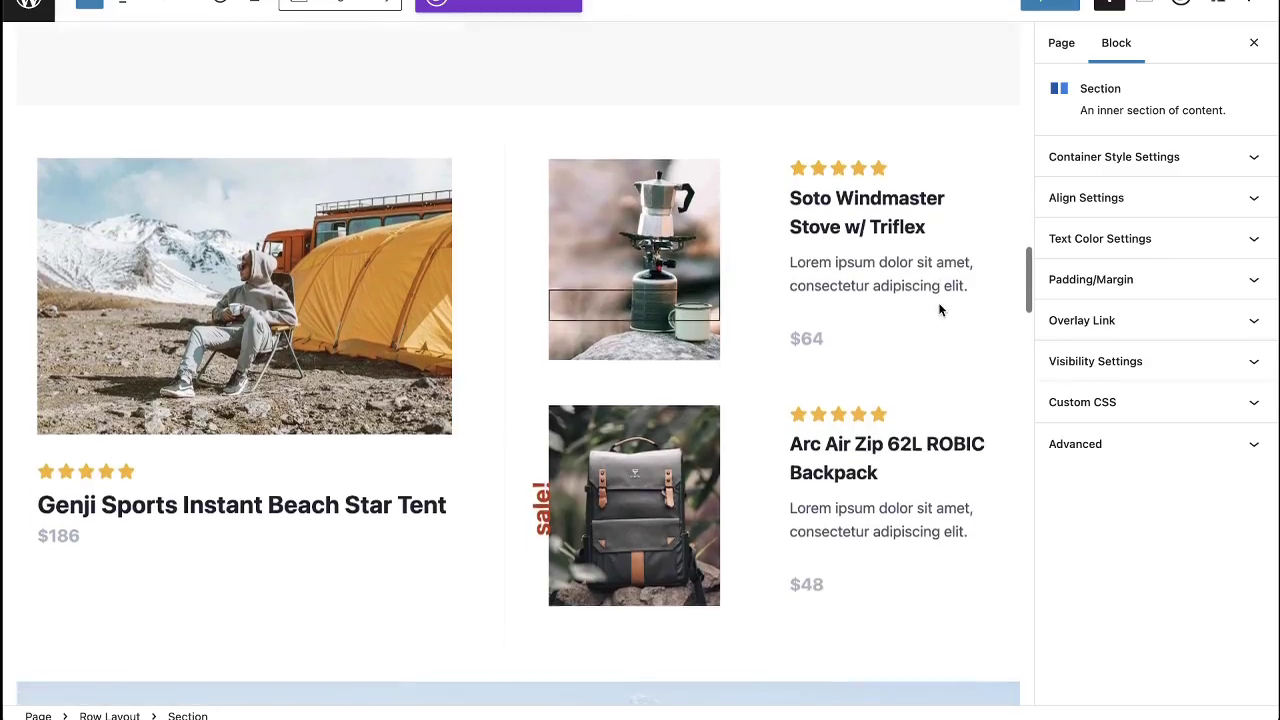
scroll(938, 306, down, 10)
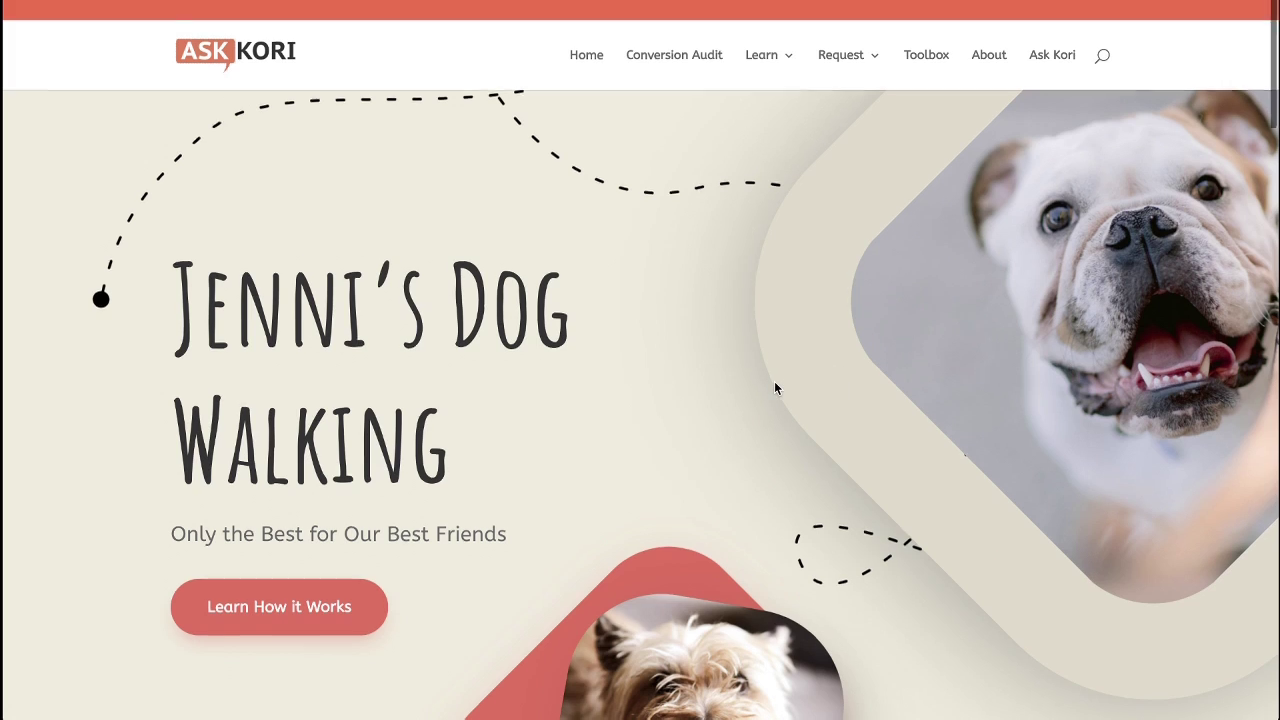
- Scroll down the dog-walking page in the visual builder to the terrier image module
scroll(774, 388, down, 3)
scroll(774, 388, down, 1)
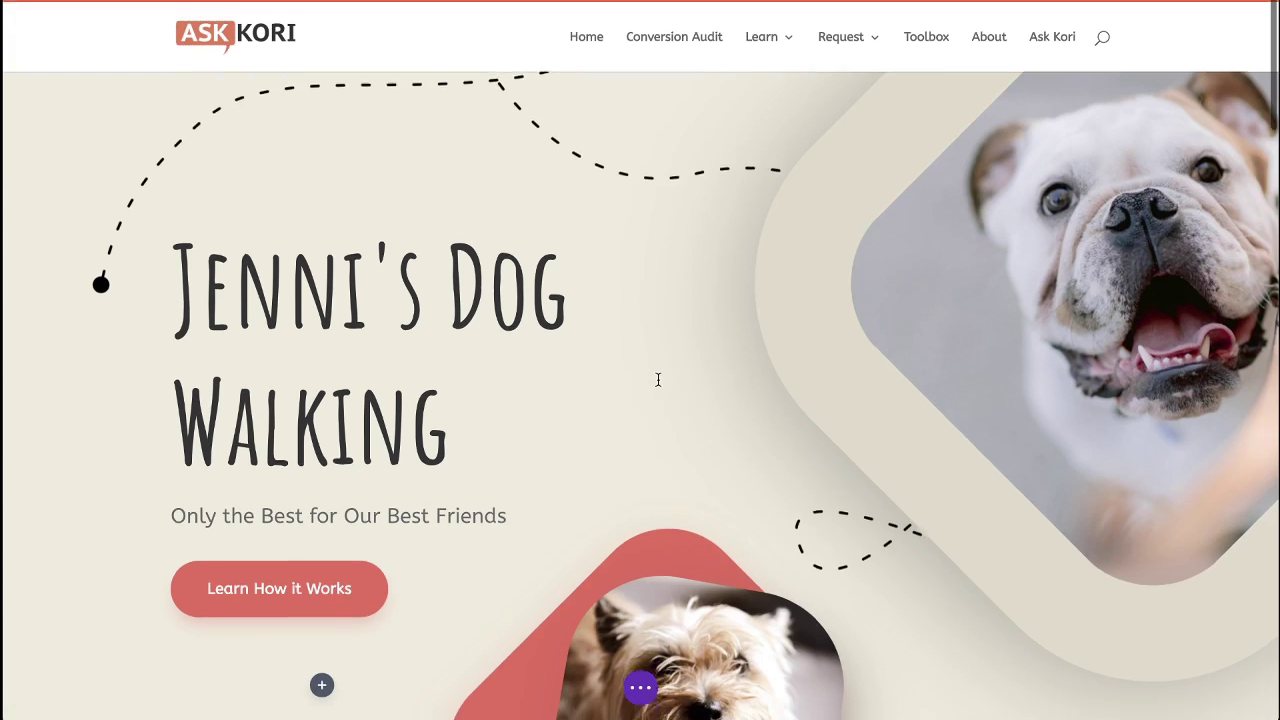
scroll(658, 378, down, 3)
scroll(658, 378, down, 2)
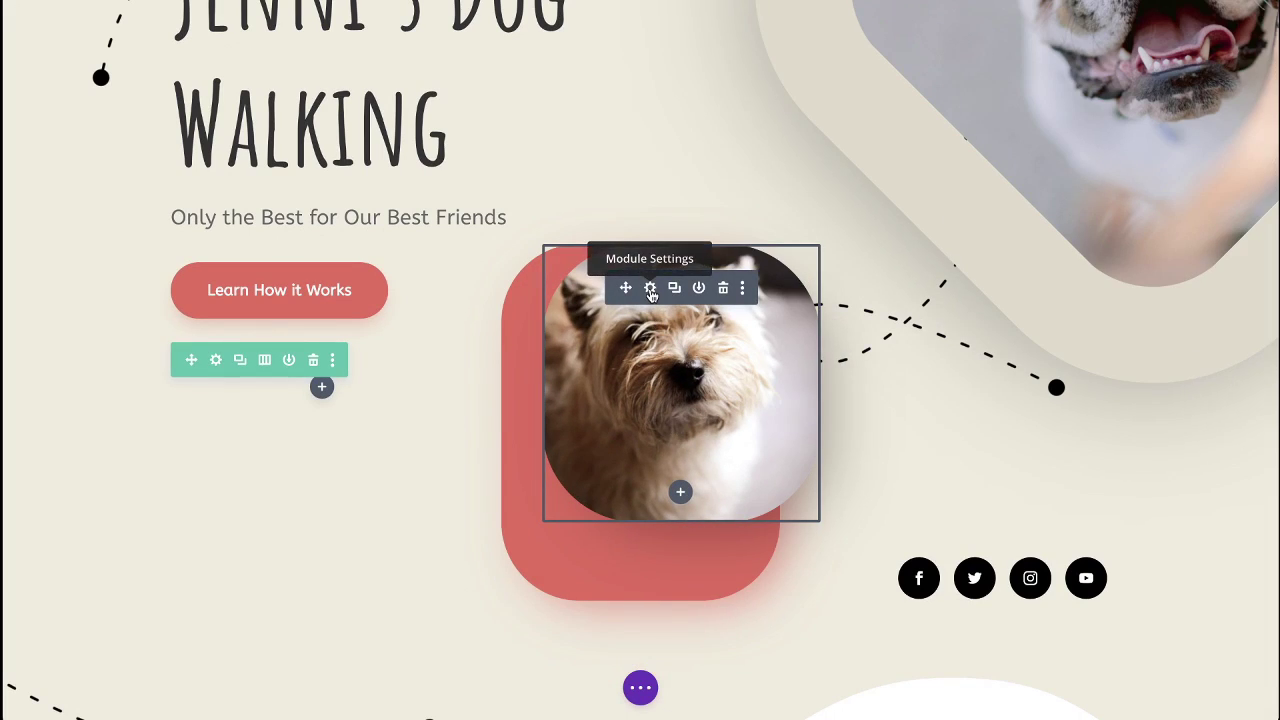
- Set the terrier image's Design > Filters Saturation to 44% and save the module
click(650, 290)
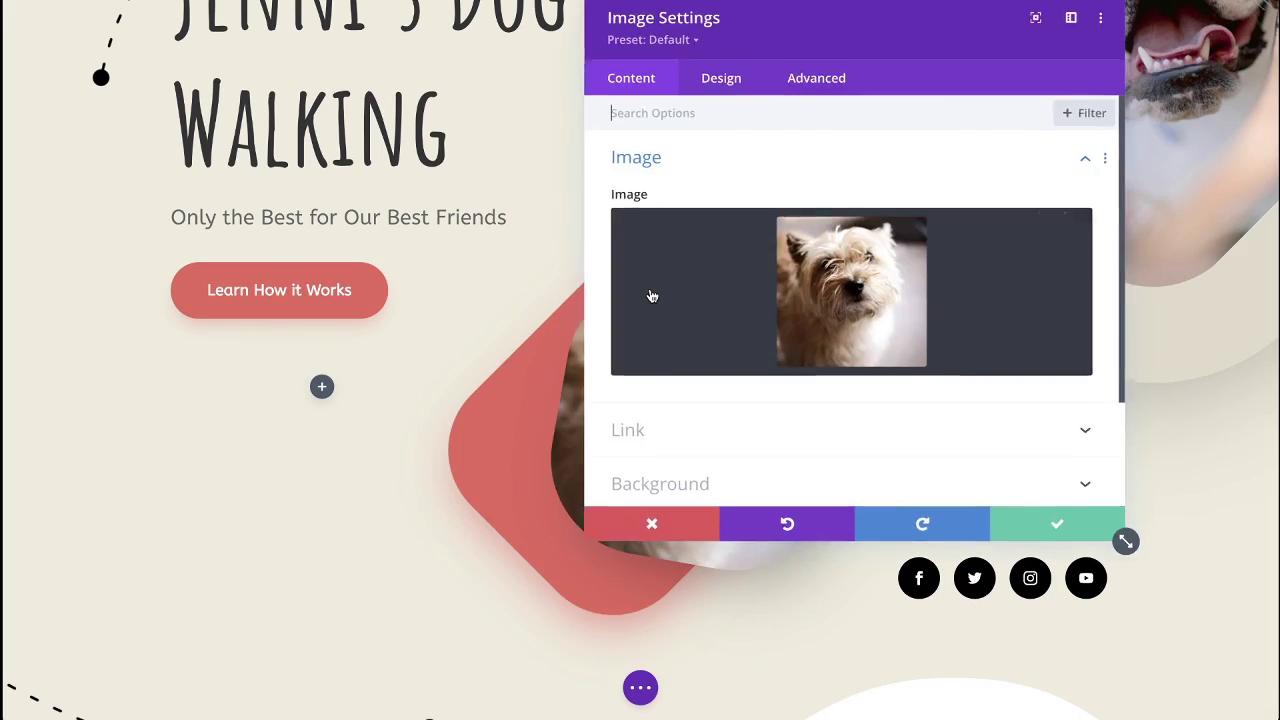
click(737, 87)
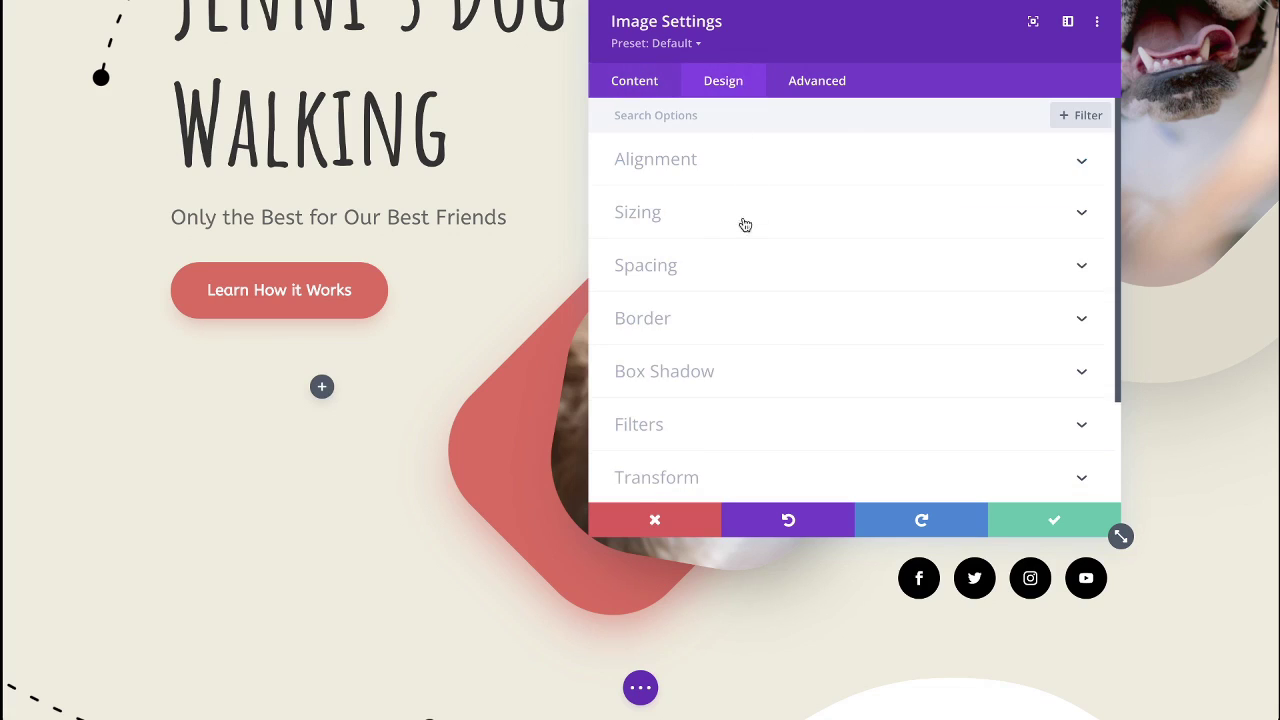
click(689, 425)
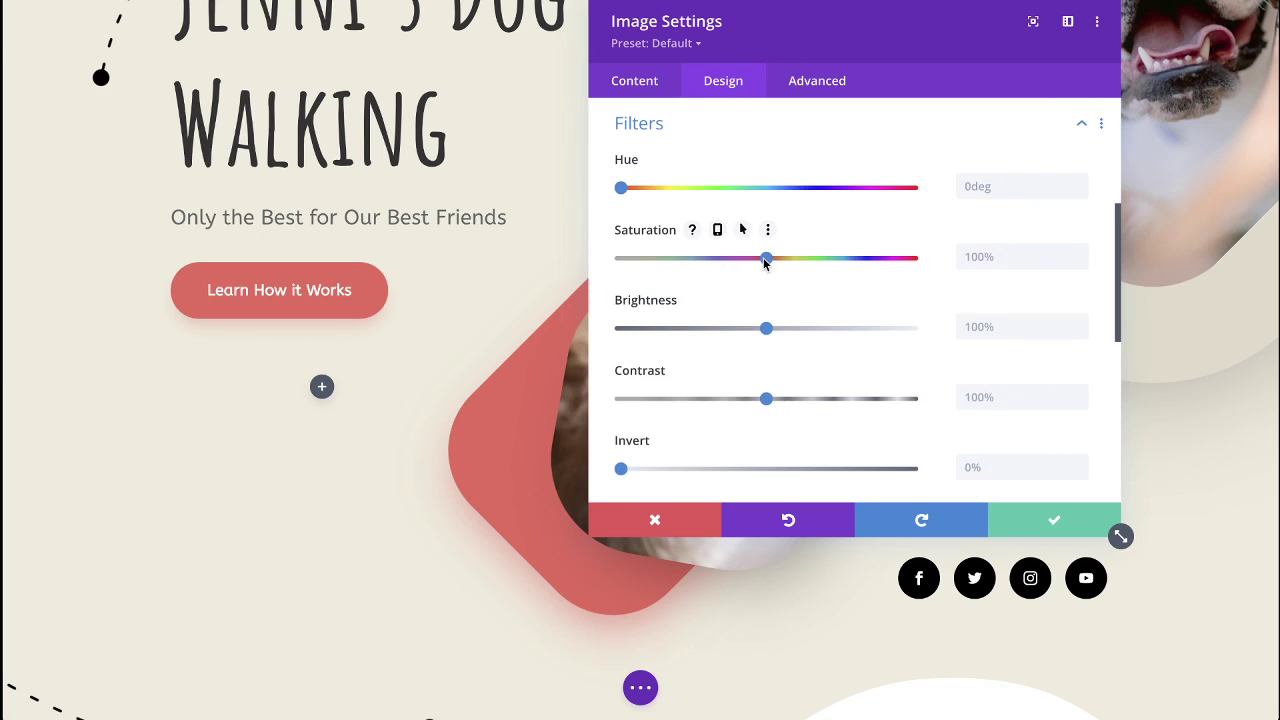
drag(766, 262, 614, 272)
drag(776, 26, 201, 87)
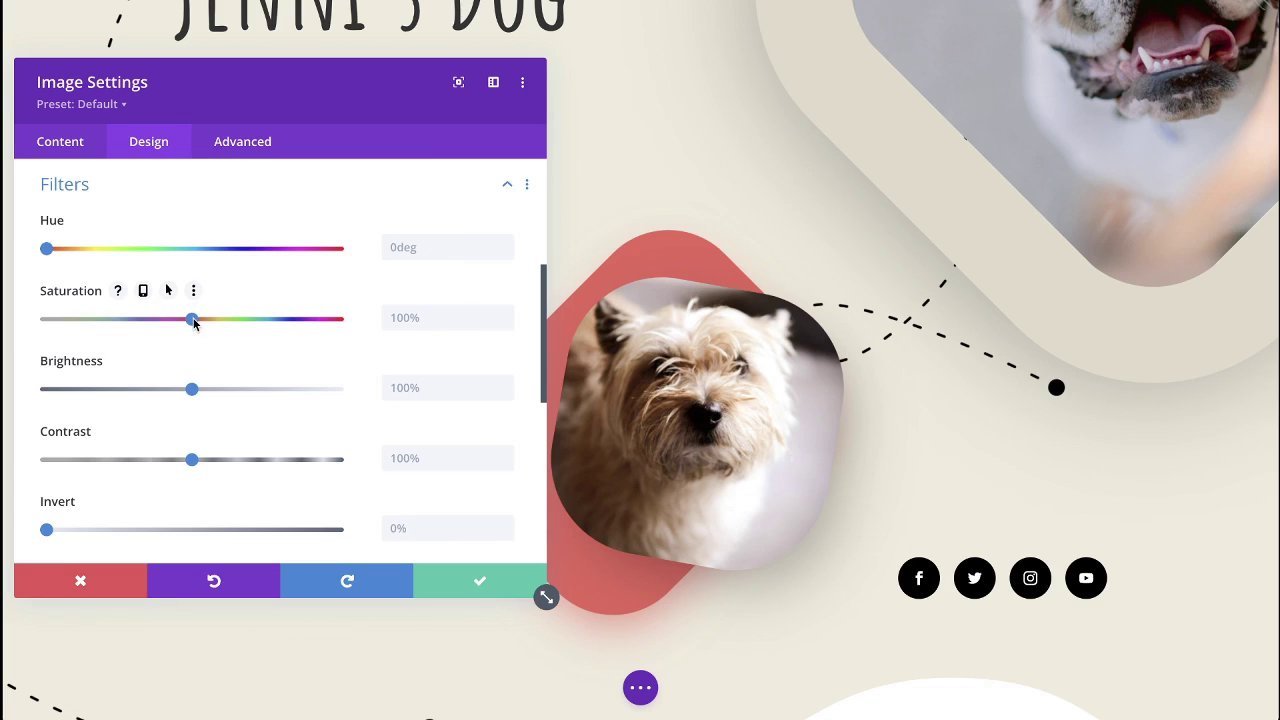
drag(194, 322, 84, 320)
click(476, 586)
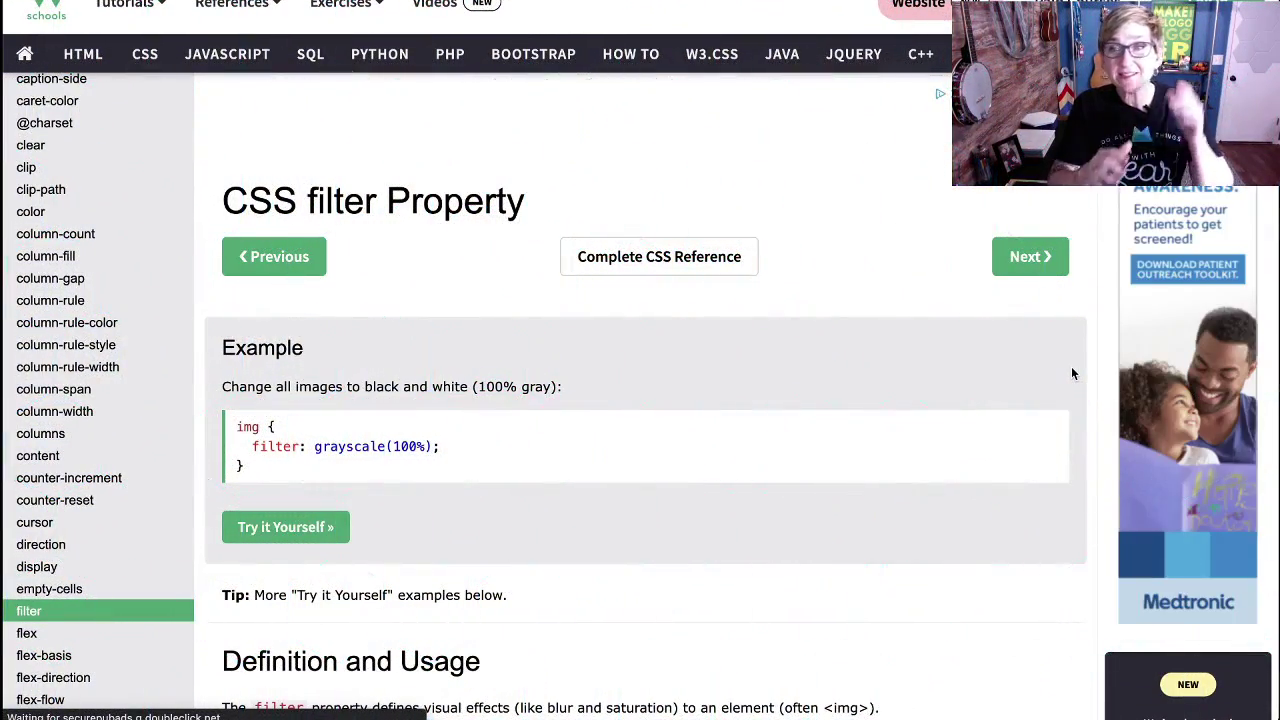
- Highlight the filter: grayscale(100%); line in the example code
scroll(860, 378, down, 1)
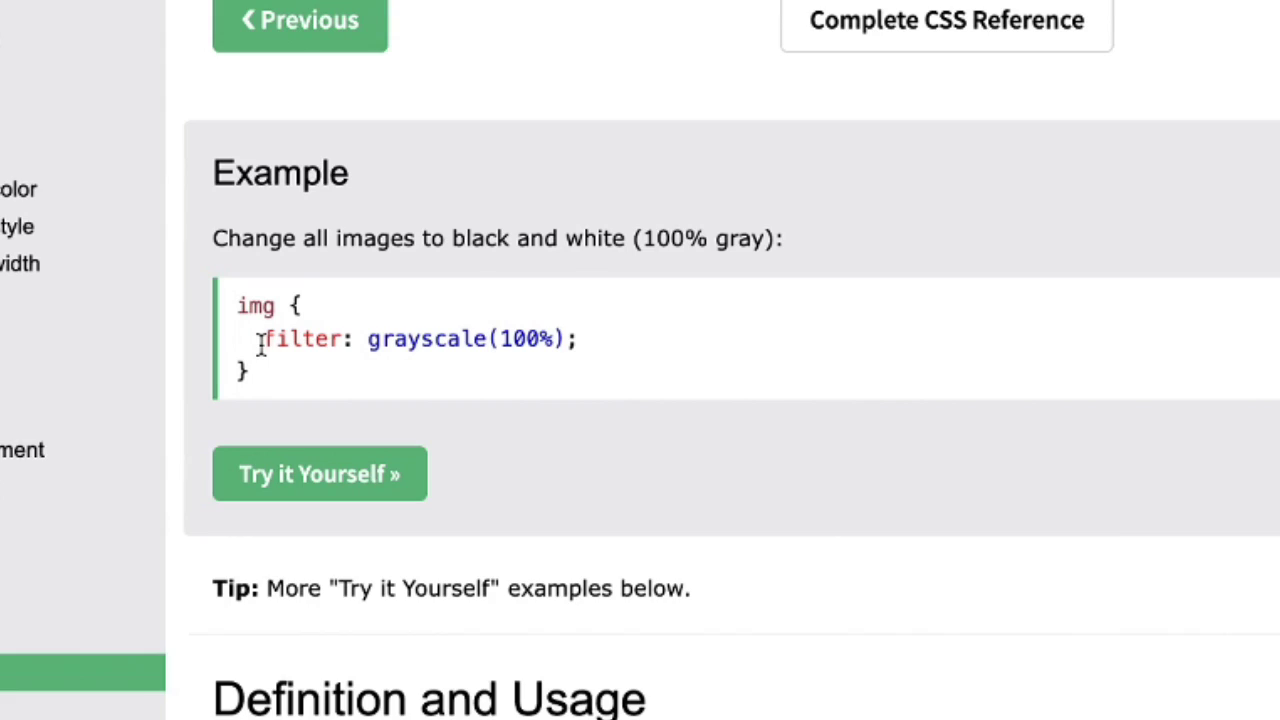
drag(252, 349, 379, 339)
drag(476, 326, 600, 326)
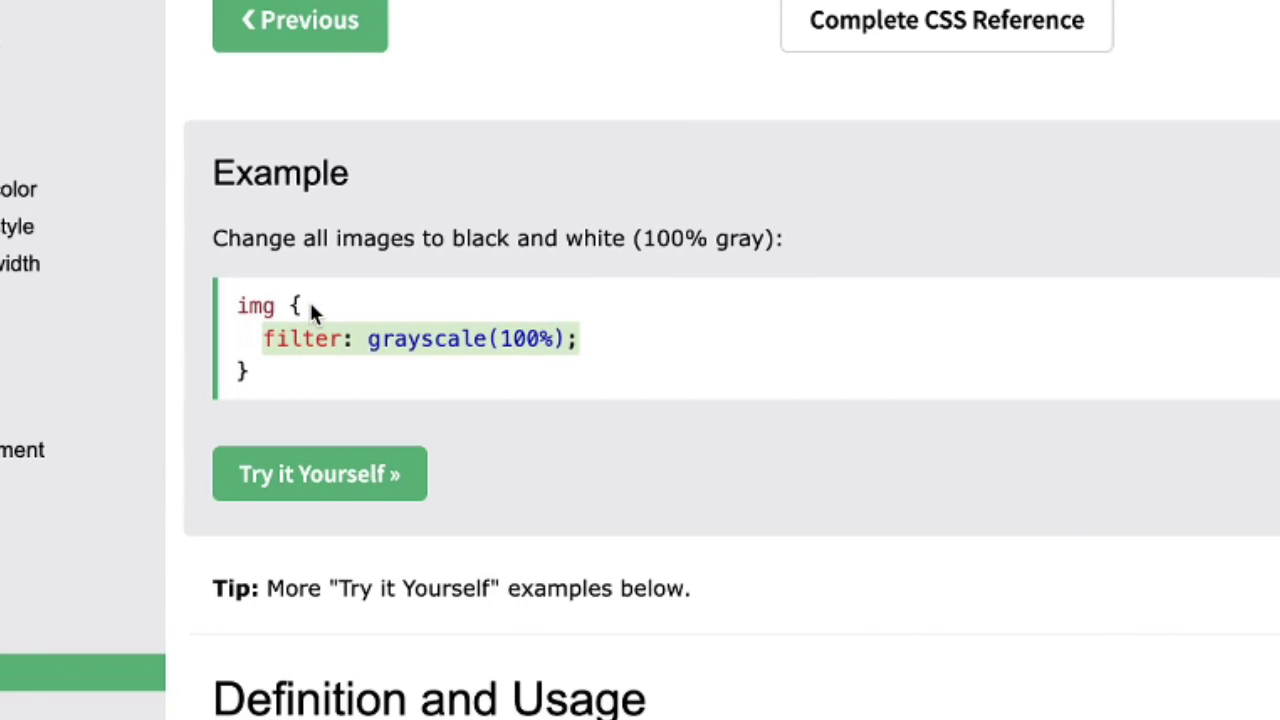
click(328, 356)
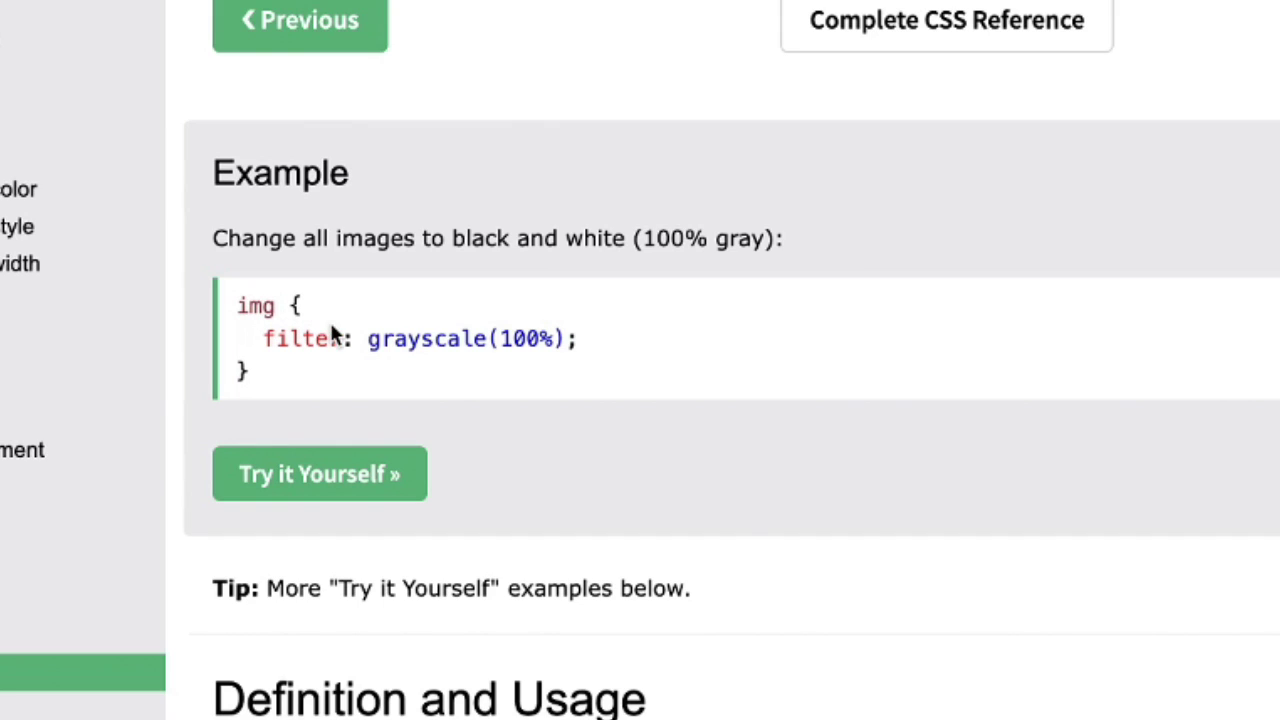
- Open the grayscale example in the Try it Yourself live code editor
scroll(660, 390, down, 6)
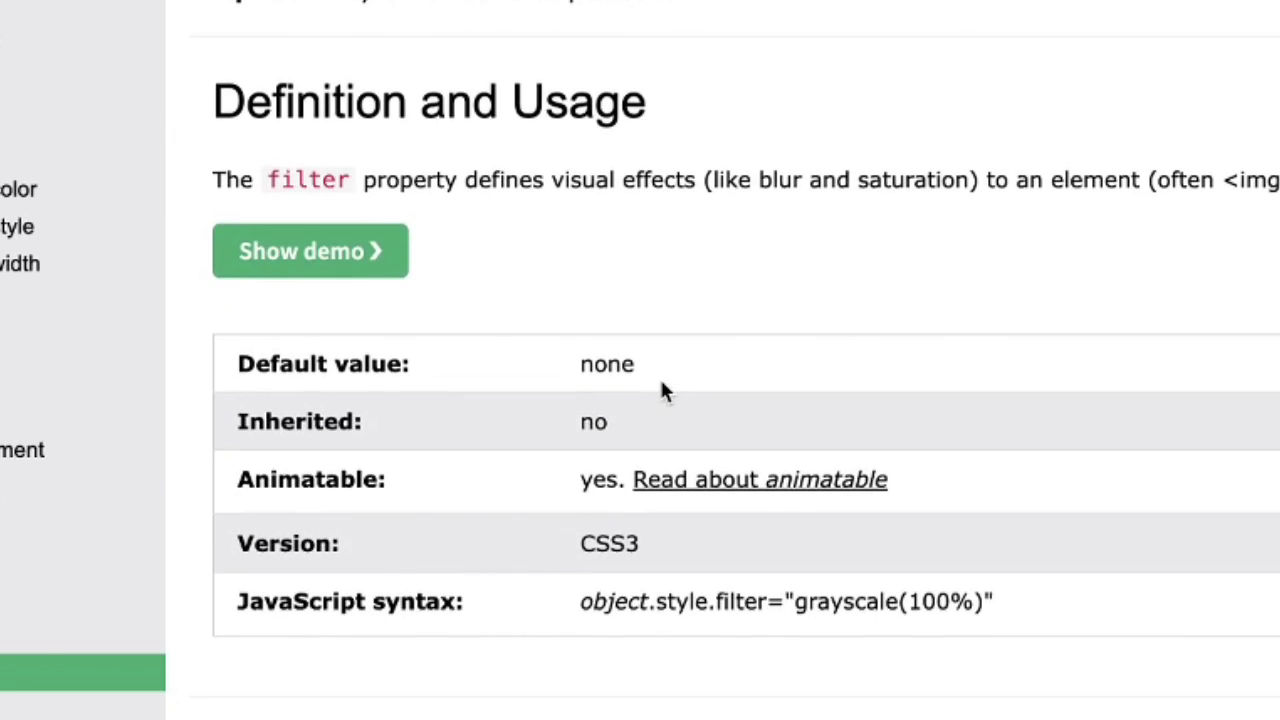
scroll(660, 390, up, 3)
scroll(661, 384, up, 2)
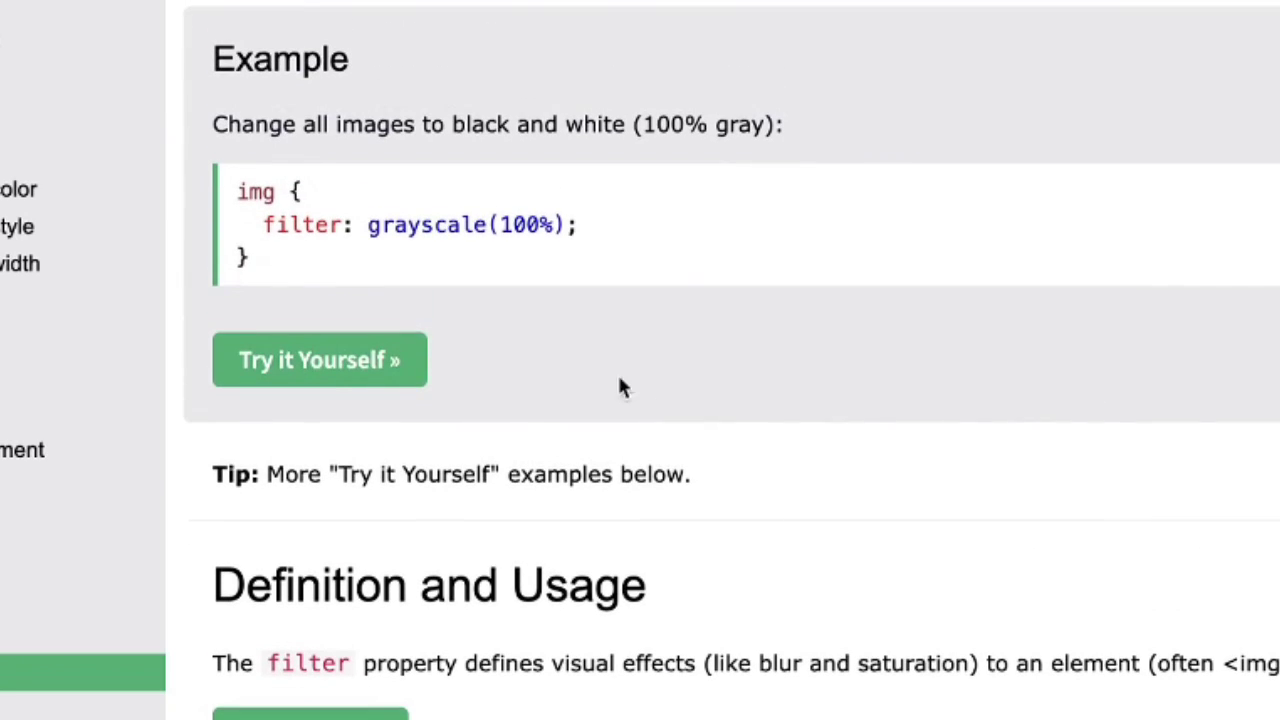
click(278, 370)
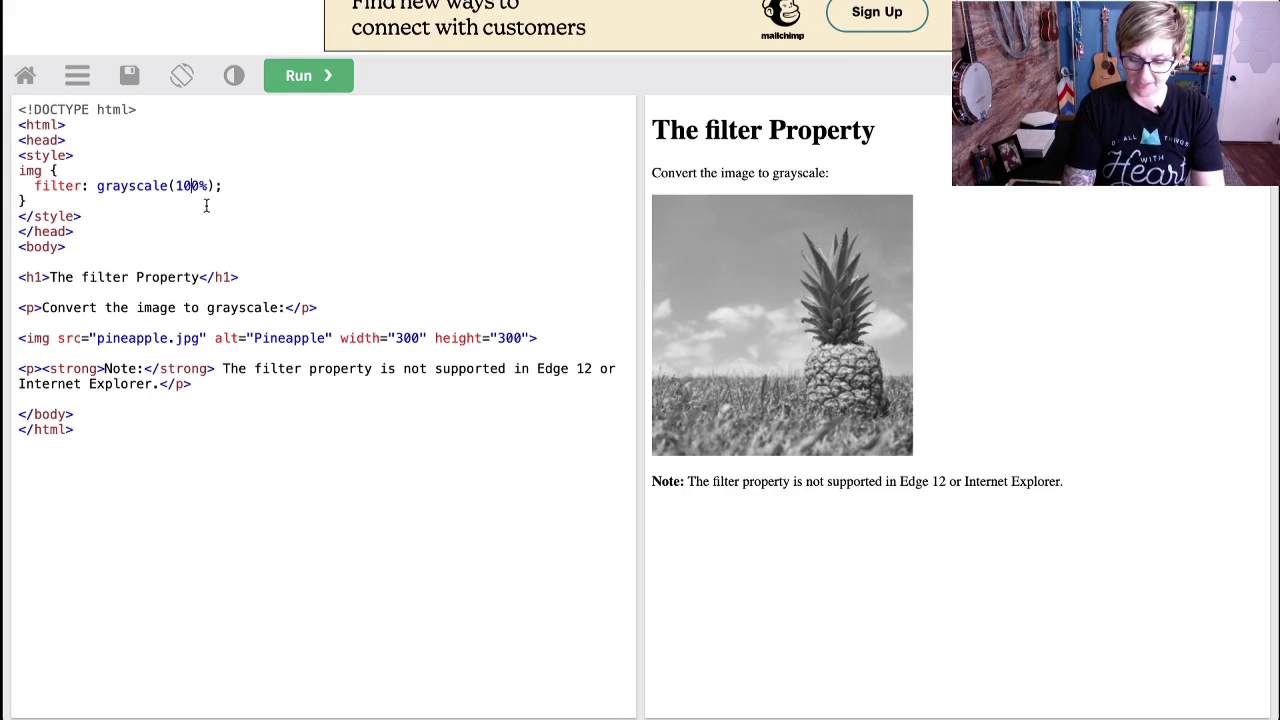
text(5)
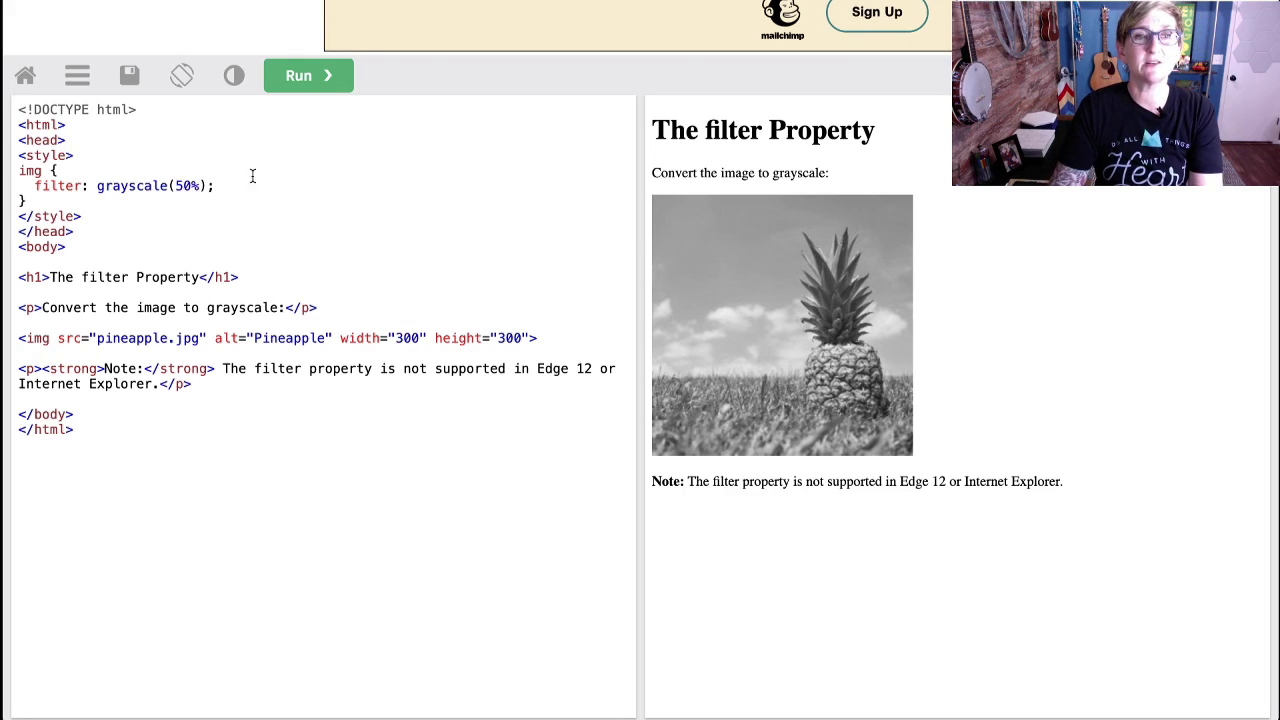
click(312, 88)
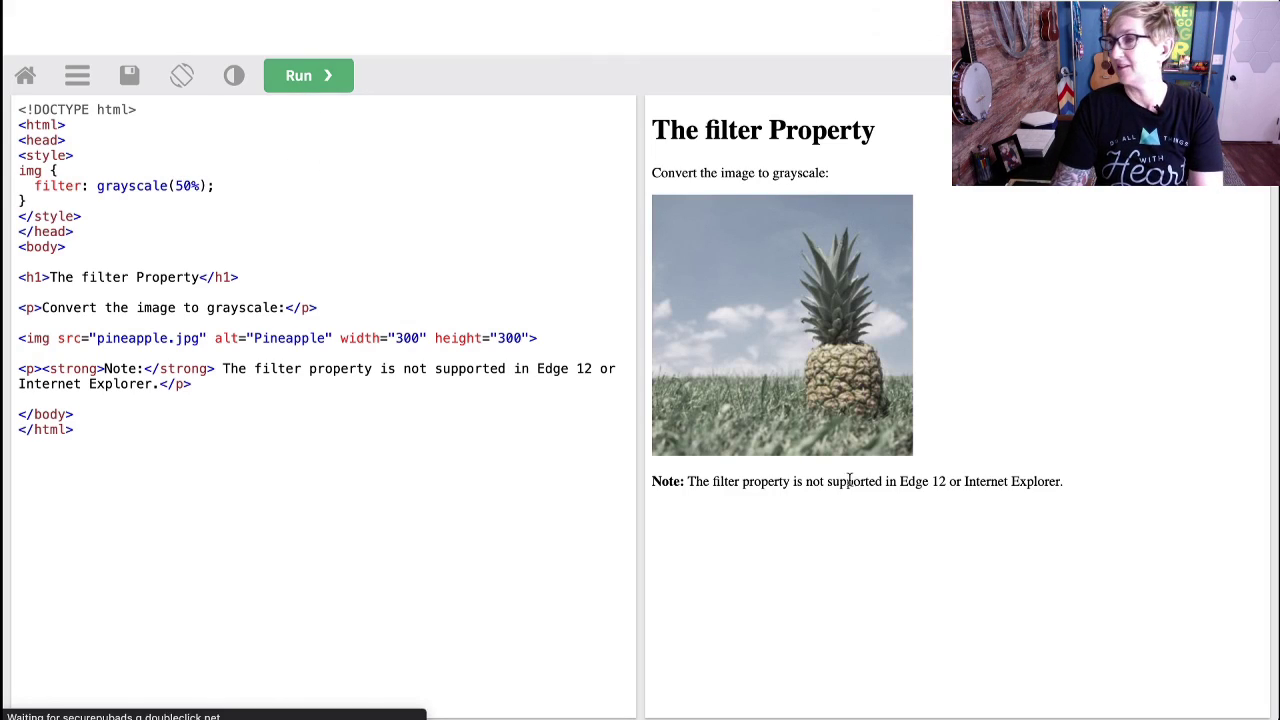
click(184, 186)
key(BackSpace)
click(304, 77)
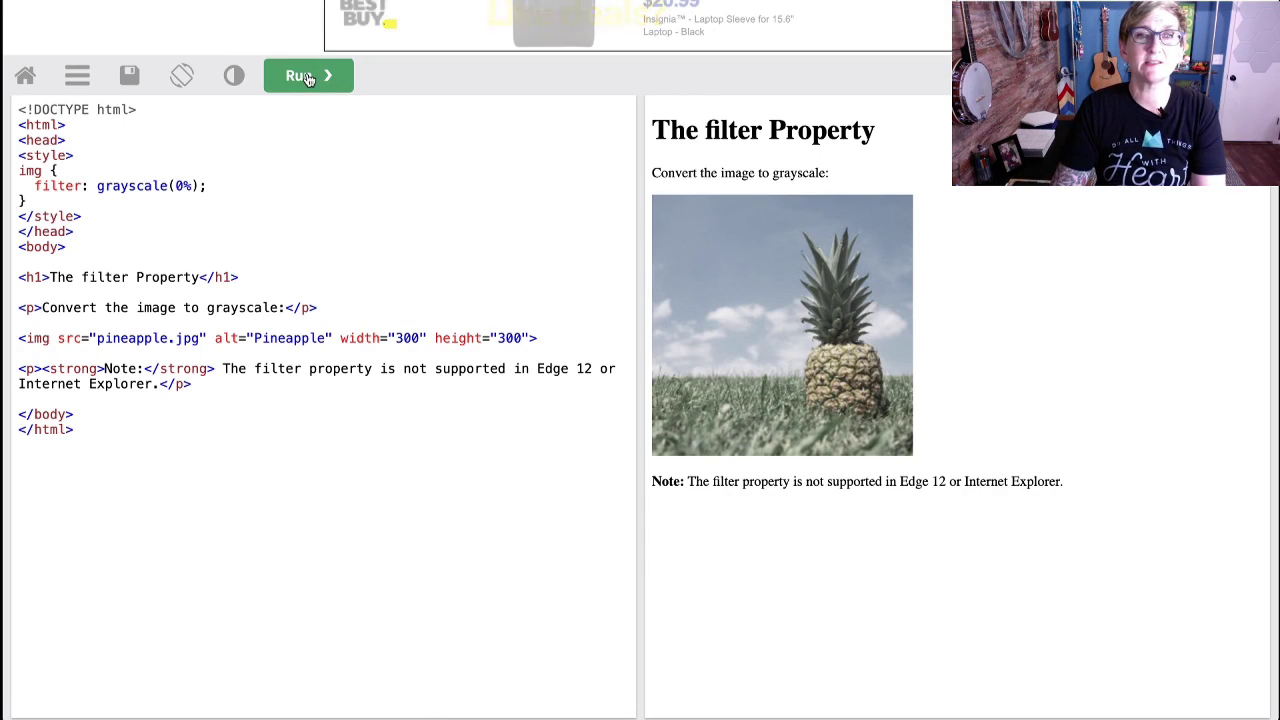
click(175, 186)
text(10)
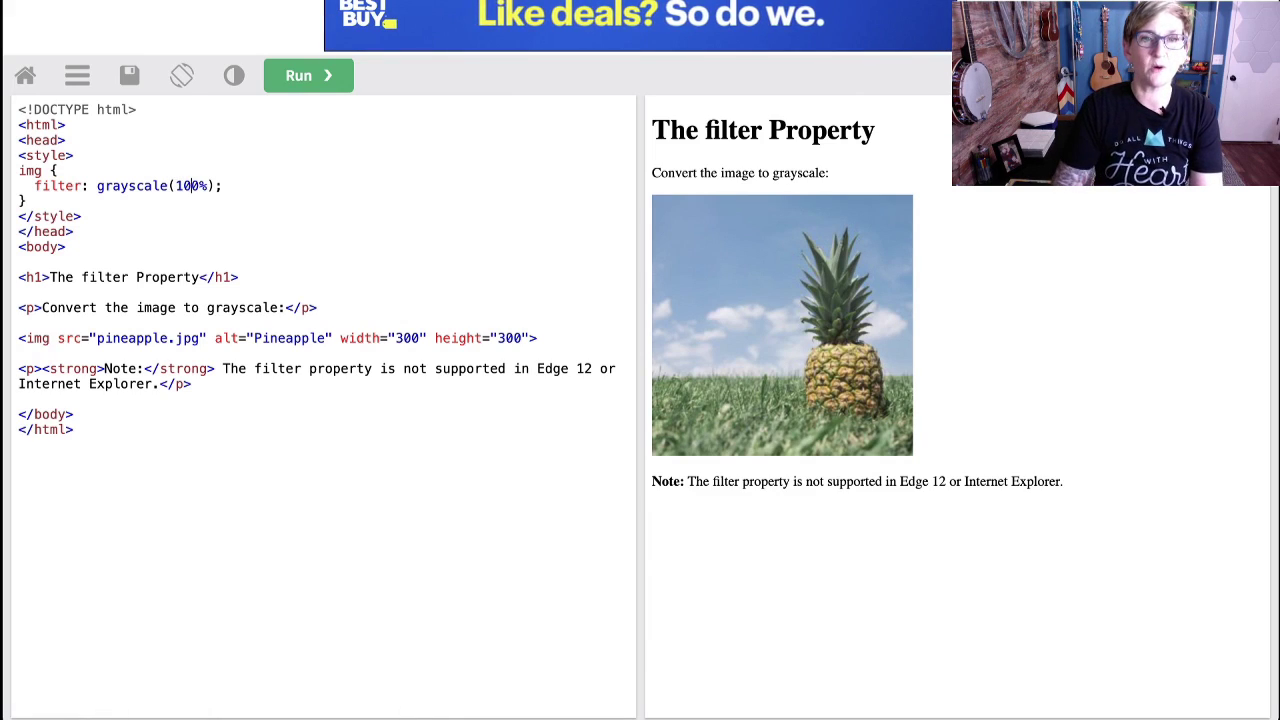
click(316, 80)
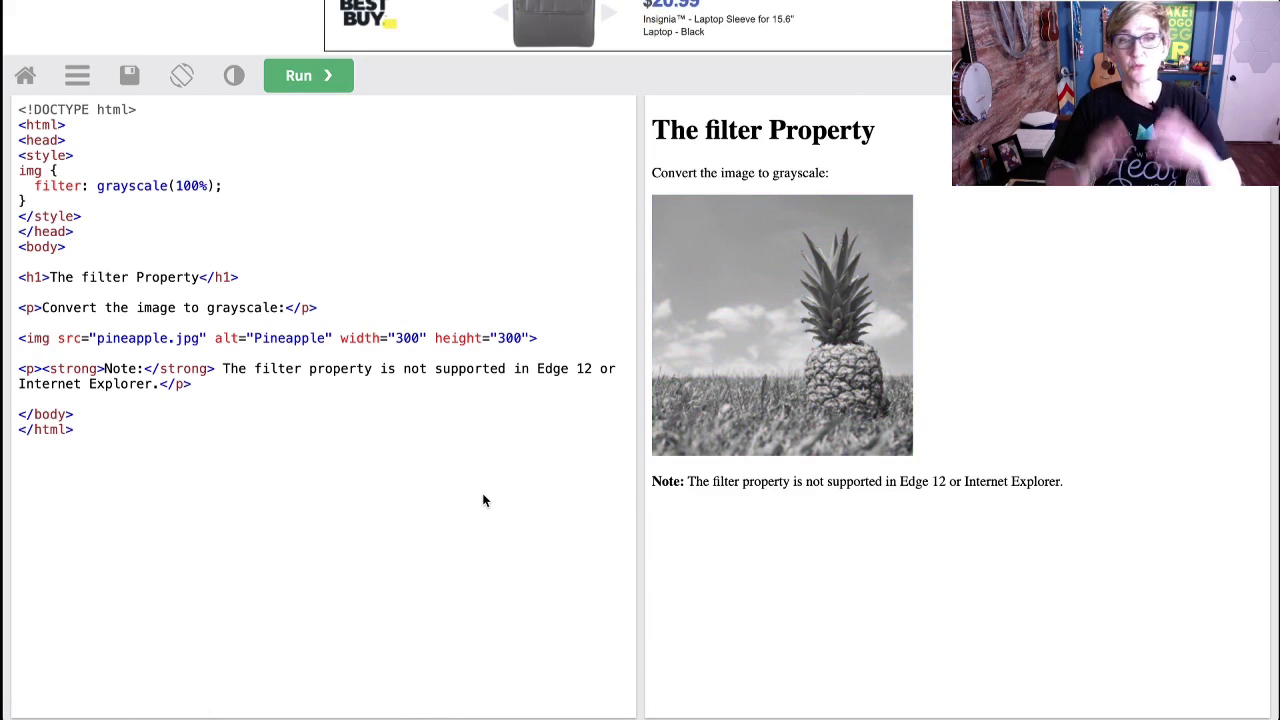